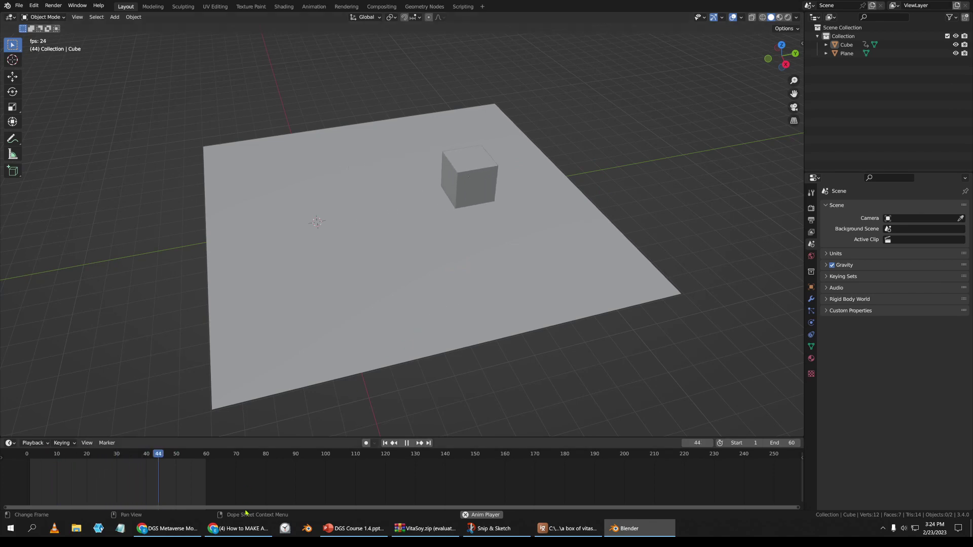
- Switch to the browser and watch the opening of the "How to MAKE A FLIPBOOK" video in full screen
{"action": "left_click", "coordinate": [244, 529]}
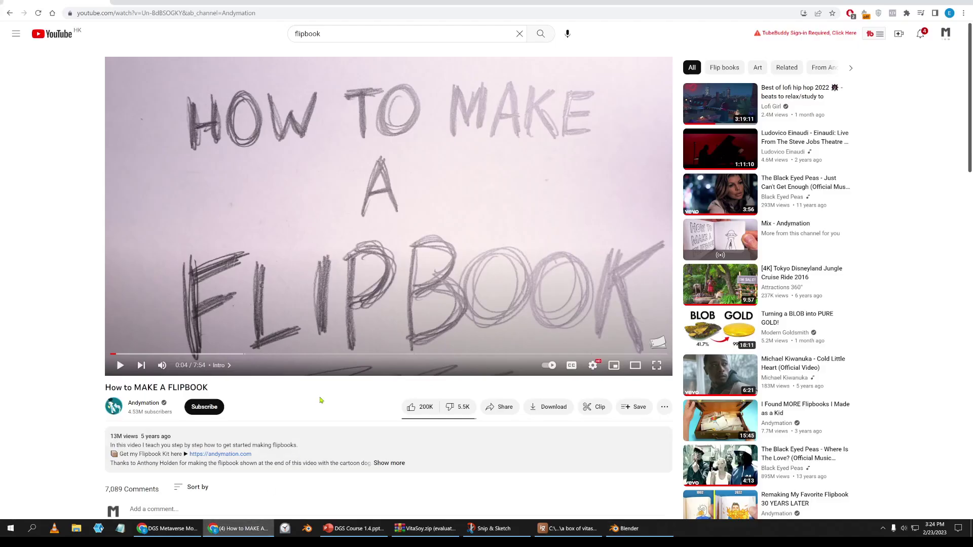
{"action": "double_click", "coordinate": [358, 286]}
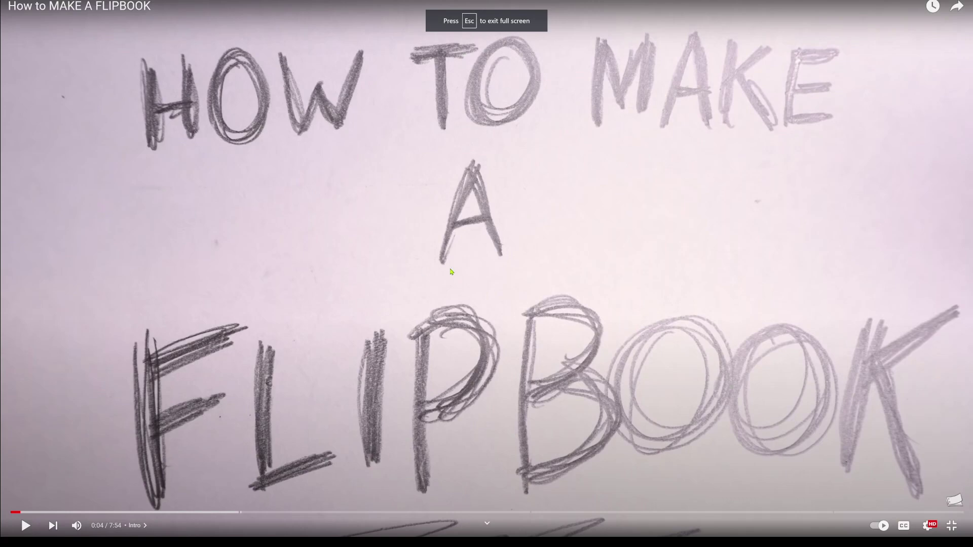
{"action": "left_click", "coordinate": [623, 291]}
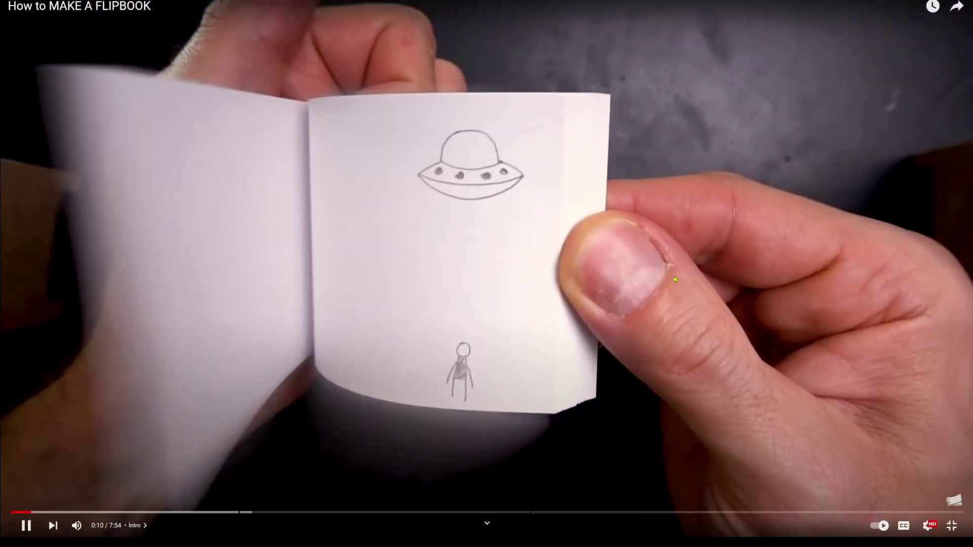
{"action": "left_click", "coordinate": [686, 275]}
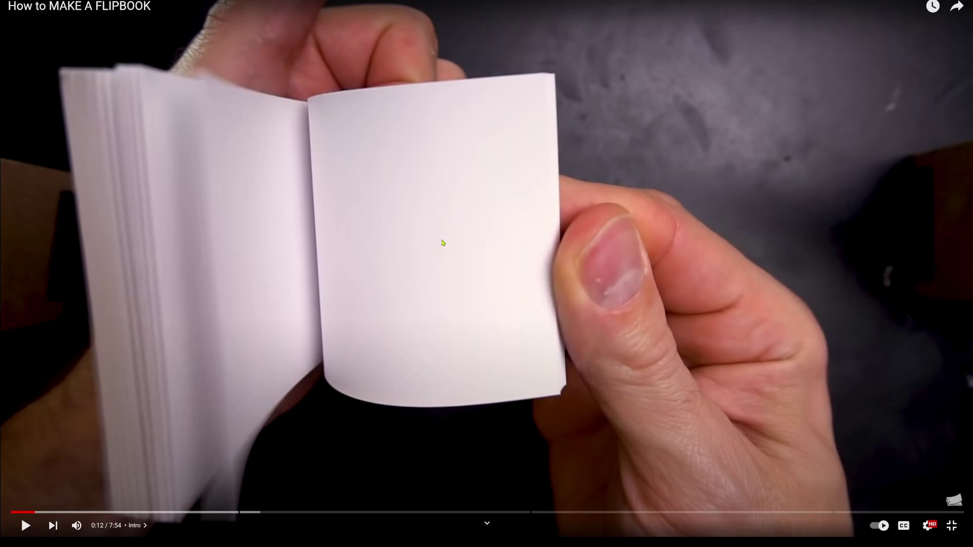
{"action": "key", "text": "Escape"}
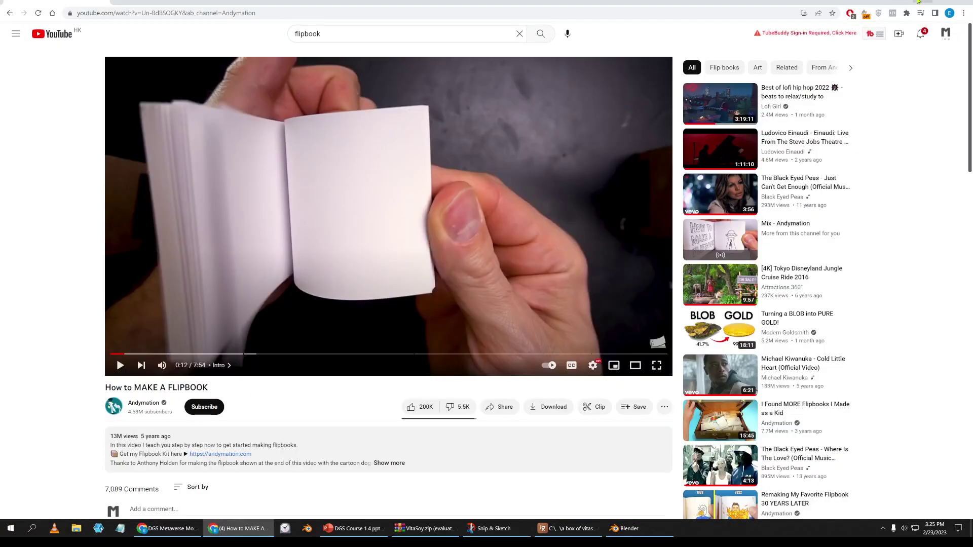
- Switch back to Blender and examine the cube's animation by playing it and comparing its positions at frames 1 and 60
{"action": "key", "text": "alt+Tab"}
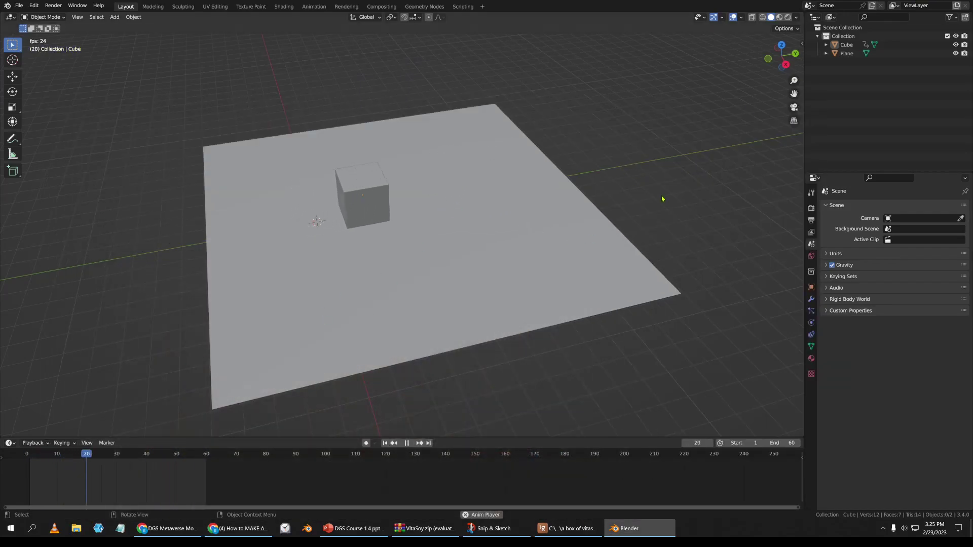
{"action": "key", "text": "space"}
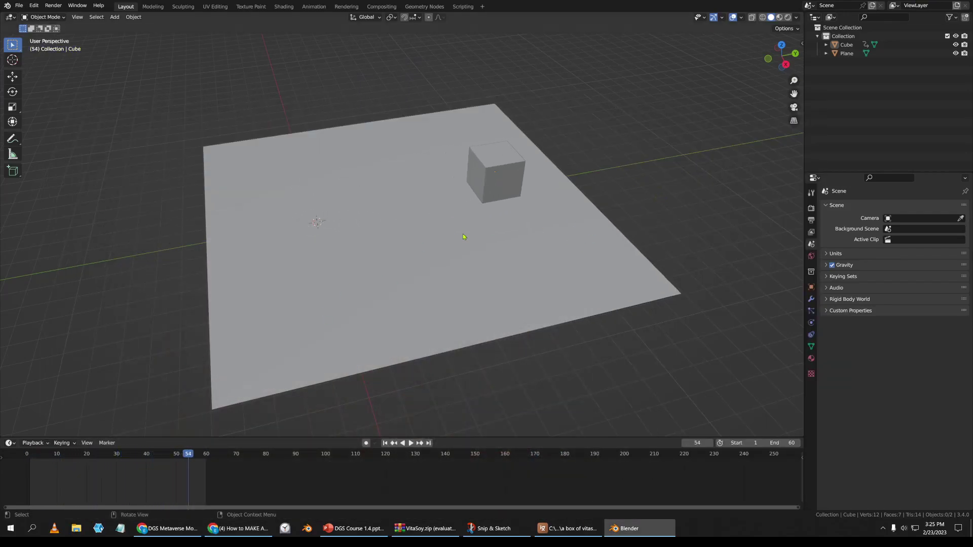
{"action": "left_click", "coordinate": [480, 170]}
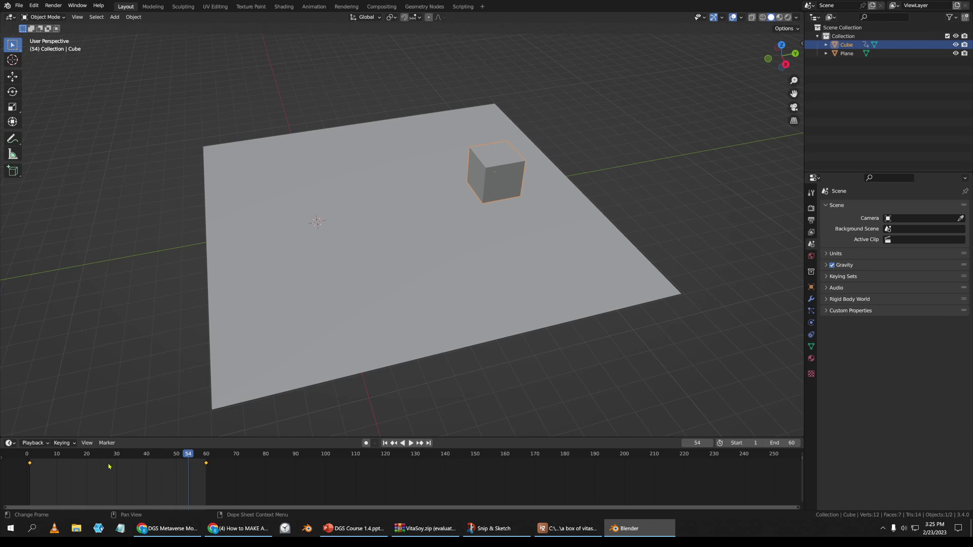
{"action": "left_click_drag", "start_coordinate": [109, 466], "coordinate": [30, 463]}
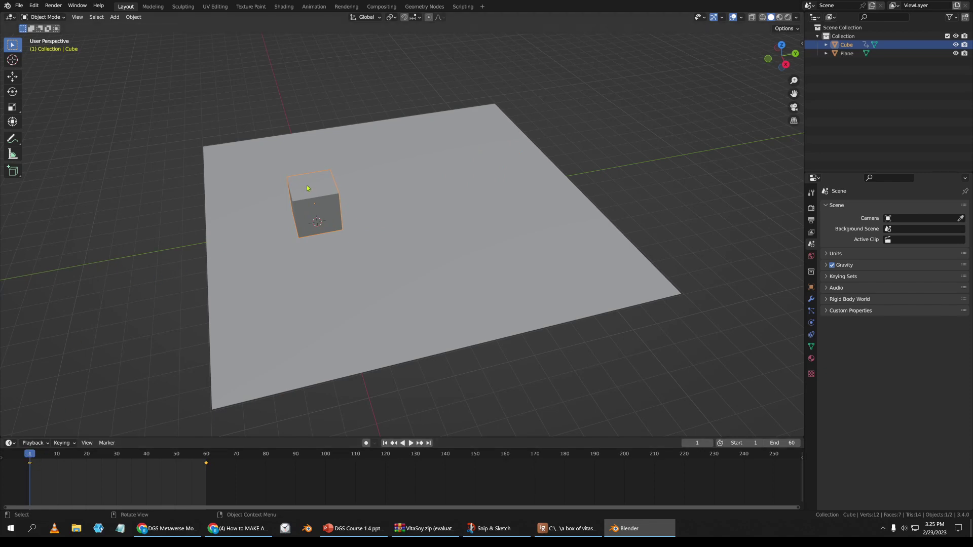
{"action": "left_click_drag", "start_coordinate": [31, 462], "coordinate": [208, 462]}
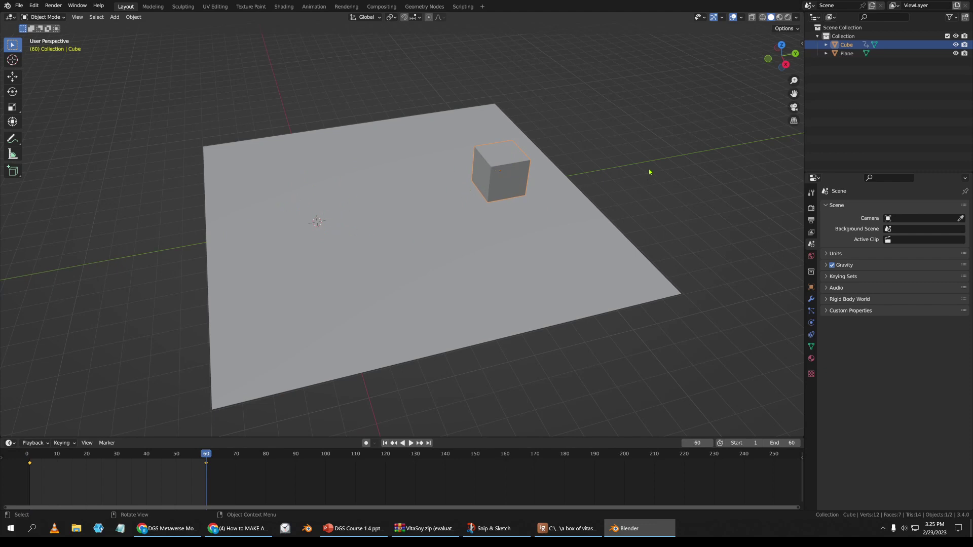
{"action": "key", "text": "space"}
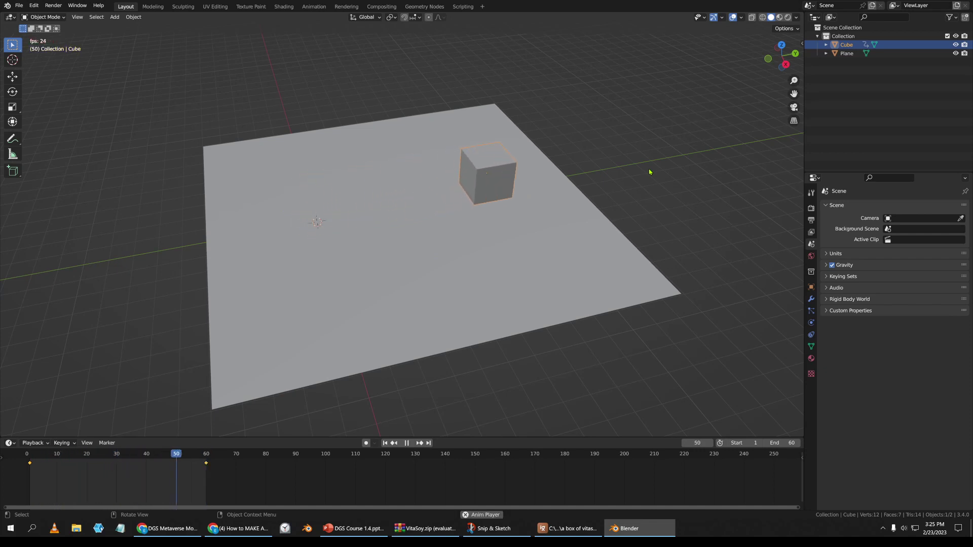
{"action": "key", "text": "space"}
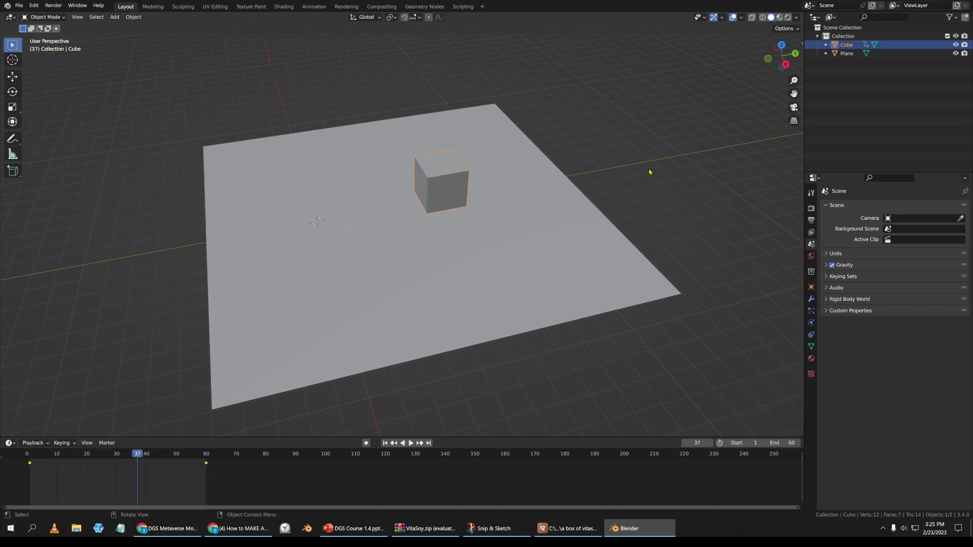
{"action": "key", "text": "shift+Right"}
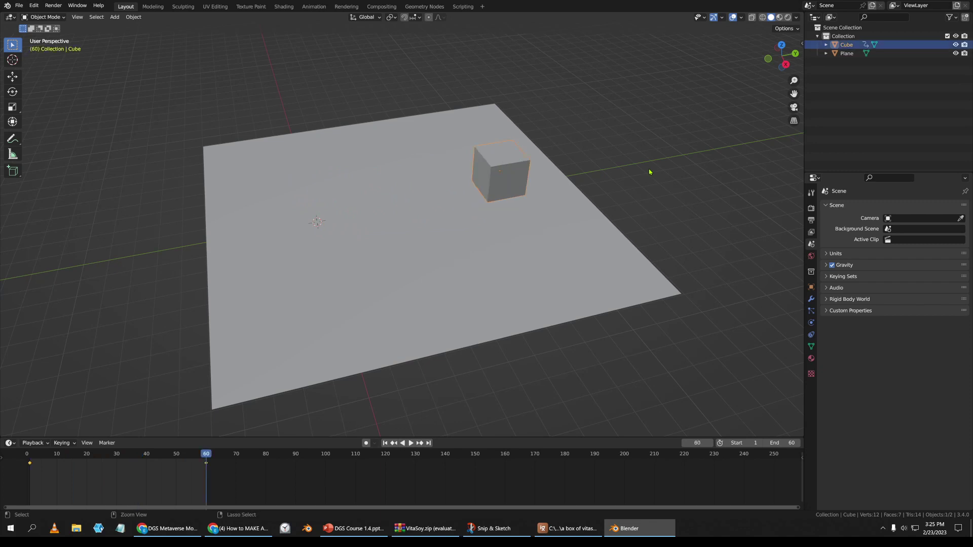
{"action": "key", "text": "shift+Left"}
- Delete the cube and the plane from the scene
{"action": "left_click_drag", "start_coordinate": [218, 82], "coordinate": [492, 309]}
{"action": "key", "text": "x"}
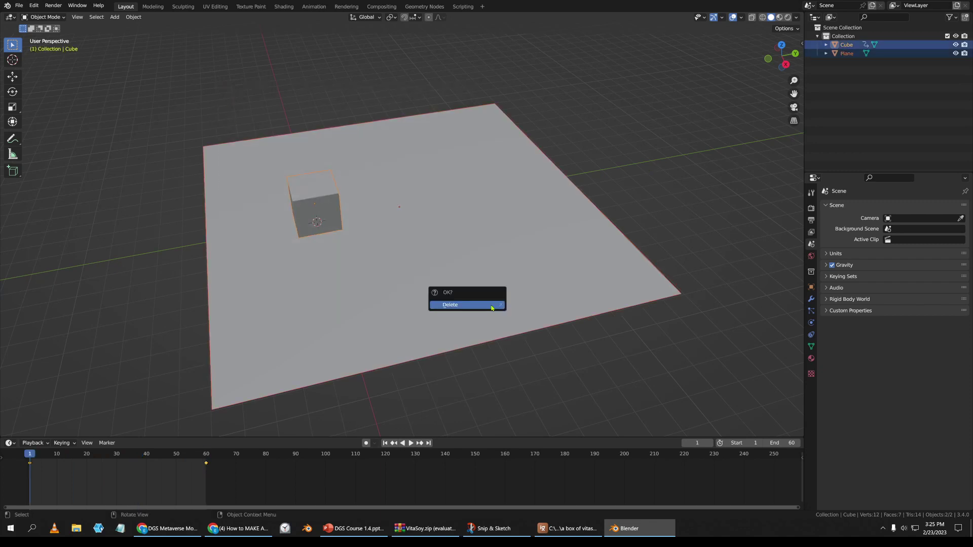
{"action": "left_click", "coordinate": [450, 305]}
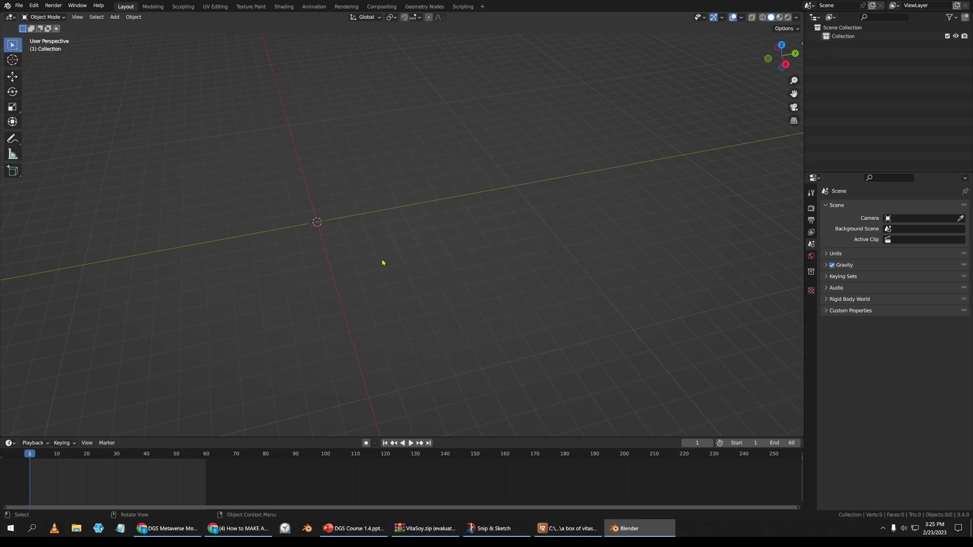
- Start a new file without saving the changes to the current scene
{"action": "middle_click_drag", "start_coordinate": [384, 265], "coordinate": [412, 263]}
{"action": "key", "text": "shift+a"}
{"action": "left_click", "coordinate": [9, 4]}
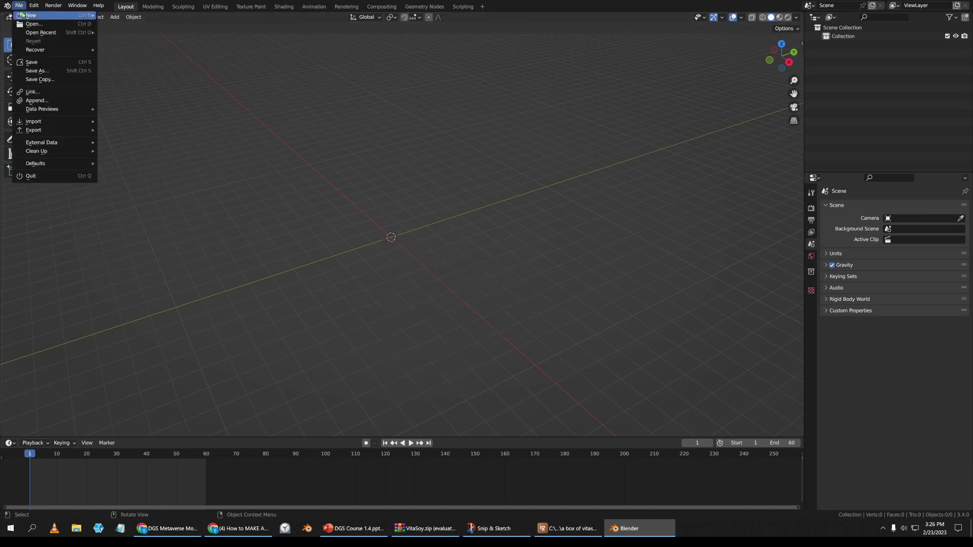
{"action": "left_click", "coordinate": [19, 5]}
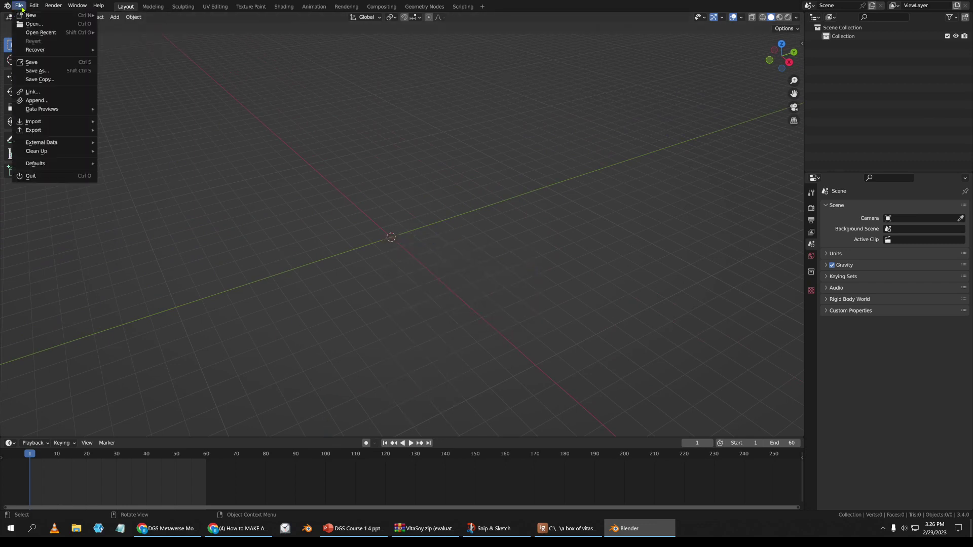
{"action": "mouse_move", "coordinate": [27, 14]}
{"action": "left_click", "coordinate": [122, 14]}
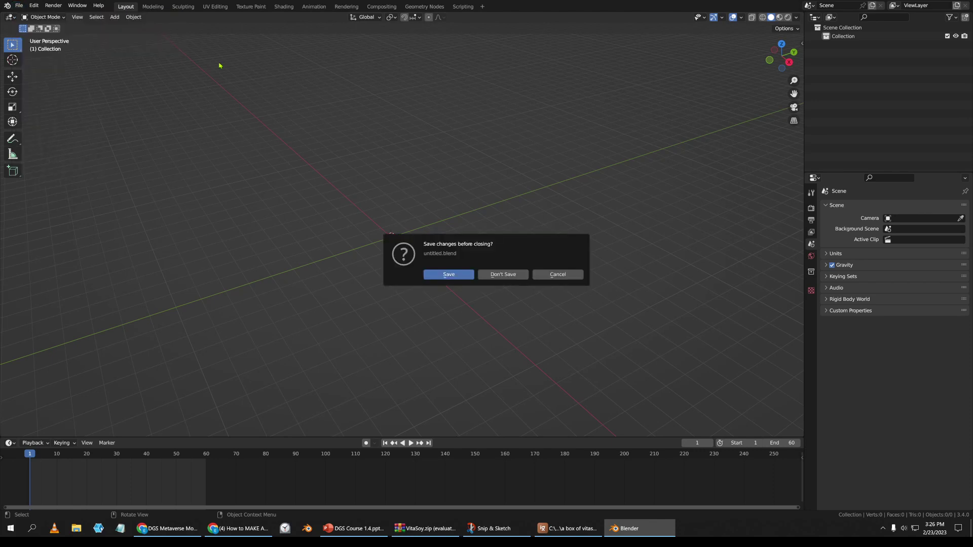
{"action": "left_click", "coordinate": [500, 275]}
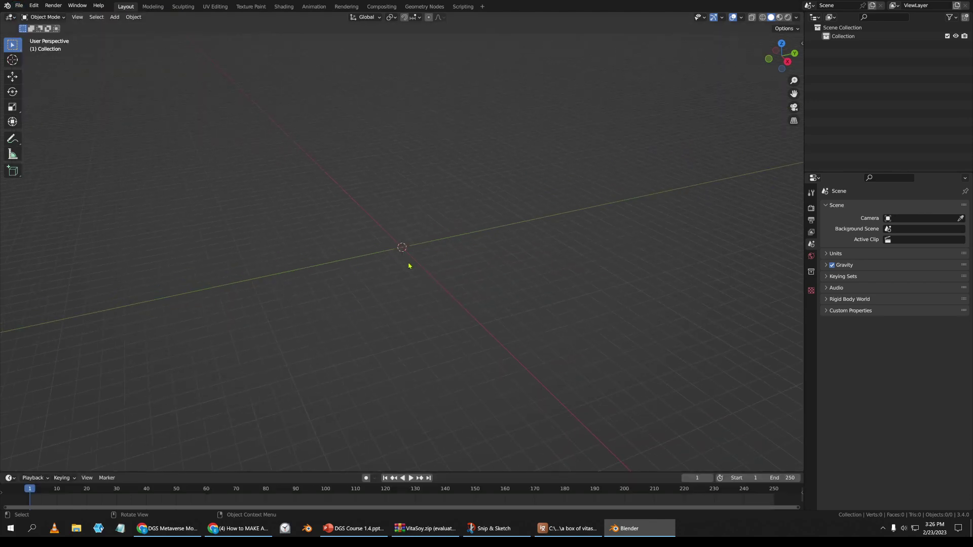
- Add a mesh cube at the world origin
{"action": "middle_click_drag", "start_coordinate": [391, 267], "coordinate": [417, 273], "text": "shift"}
{"action": "key", "text": "shift+a"}
{"action": "mouse_move", "coordinate": [444, 257]}
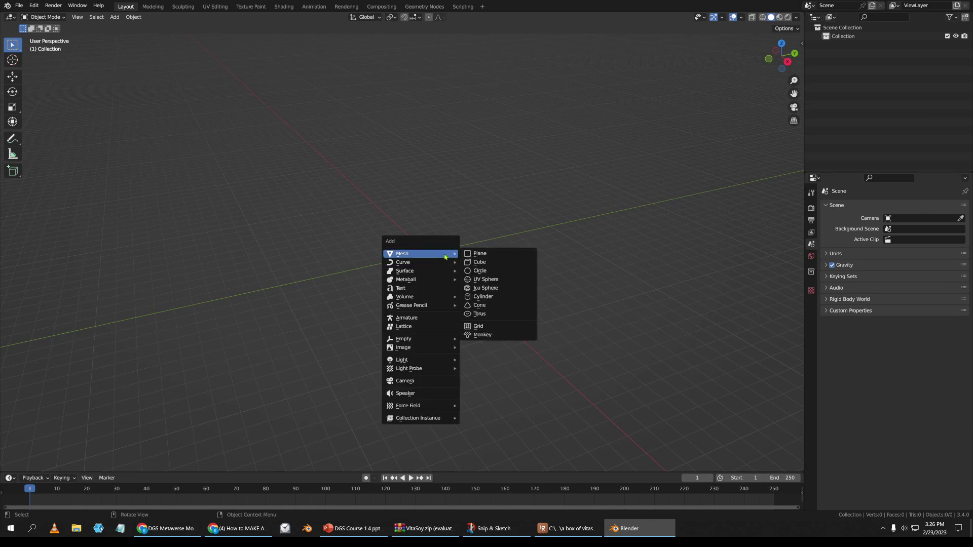
{"action": "left_click", "coordinate": [479, 262]}
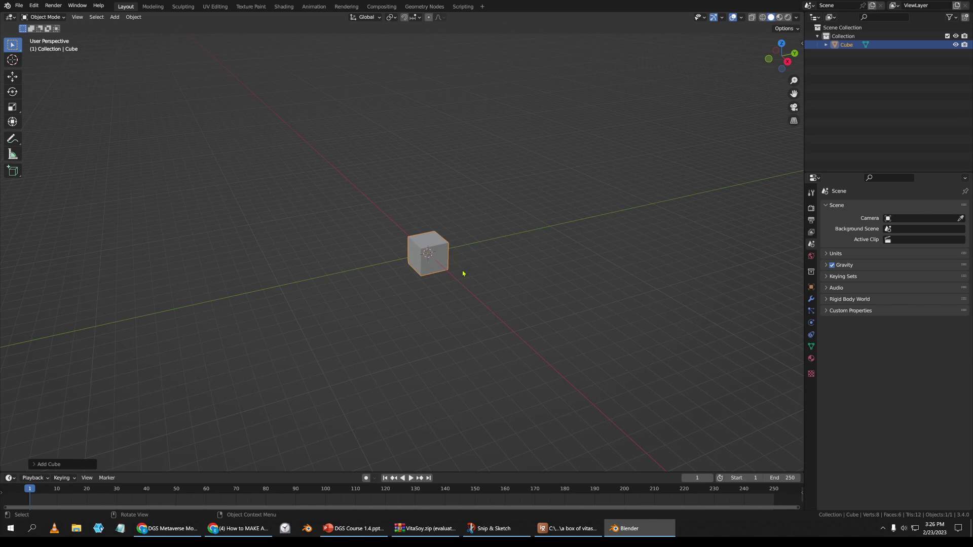
- Add a mesh plane at the origin and scale it up to about 8 times its size
{"action": "key", "text": "shift+a"}
{"action": "mouse_move", "coordinate": [464, 261]}
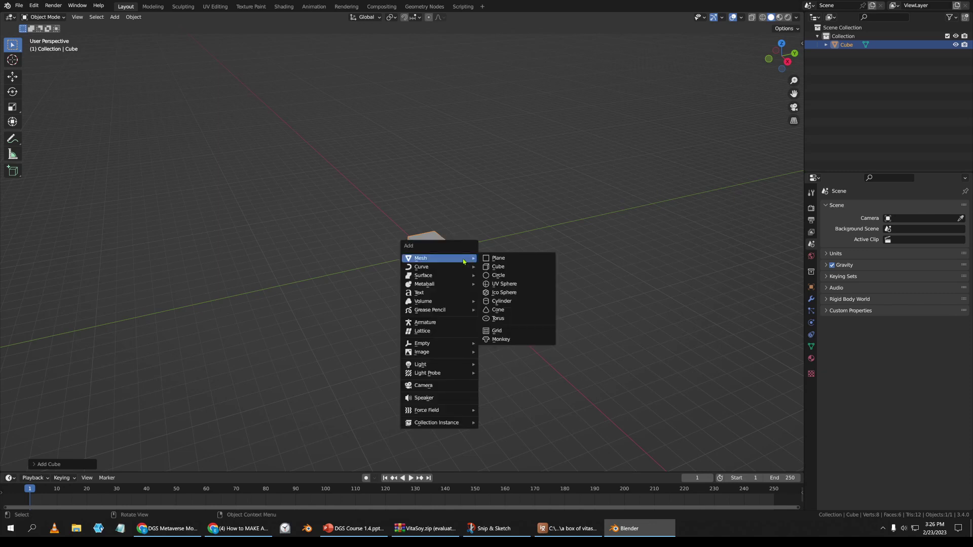
{"action": "left_click", "coordinate": [509, 262]}
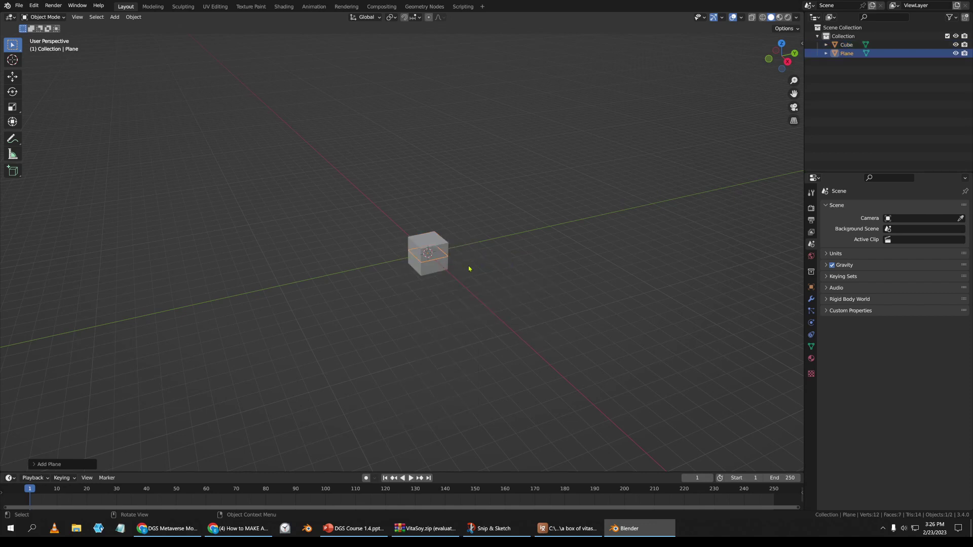
{"action": "key", "text": "s"}
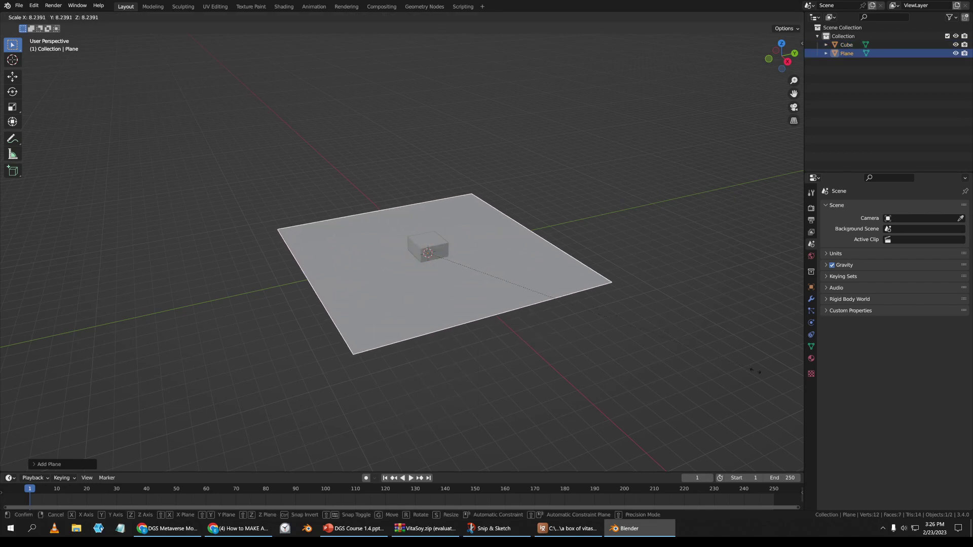
{"action": "left_click", "coordinate": [754, 372]}
- Enable the Screencast Keys display in the 3D viewport and hide its settings again
{"action": "key", "text": "n"}
{"action": "left_click", "coordinate": [801, 107]}
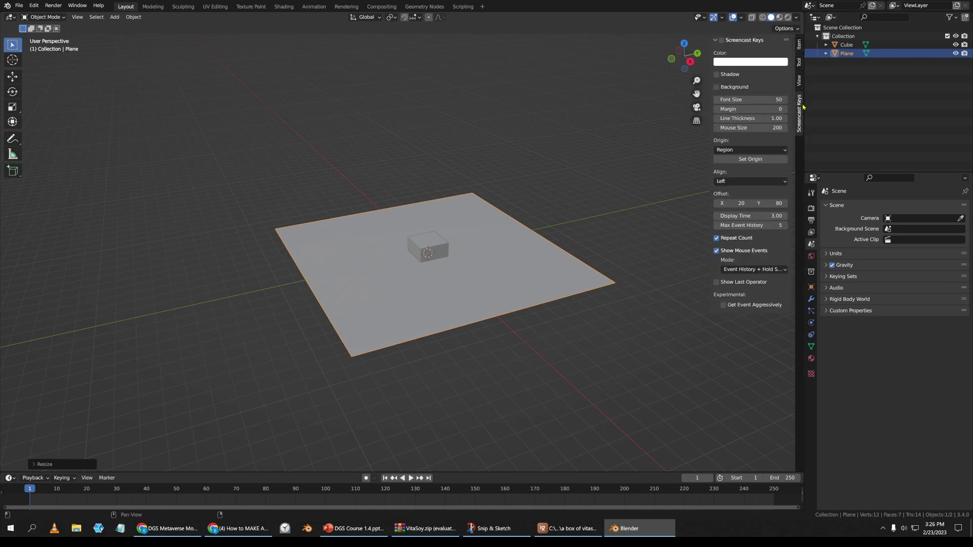
{"action": "left_click", "coordinate": [721, 40]}
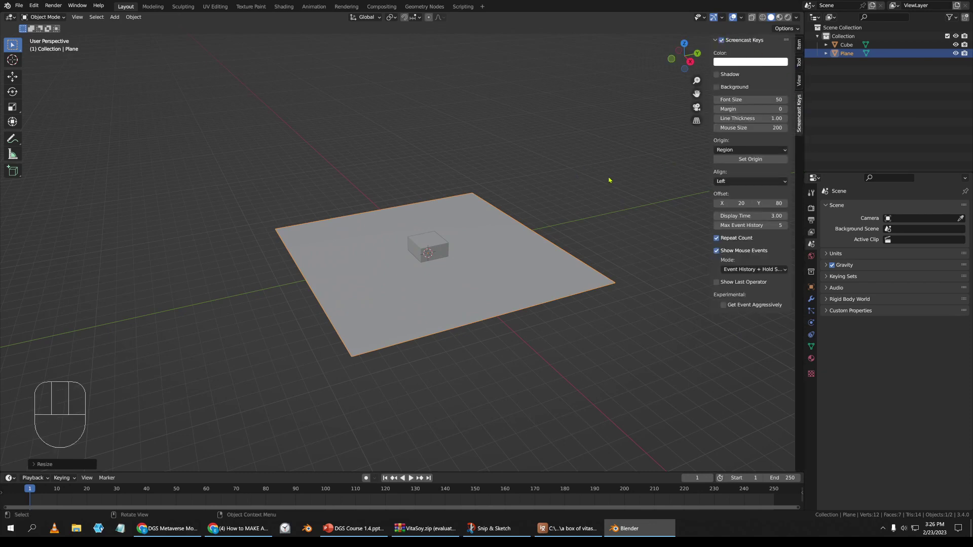
{"action": "key", "text": "n"}
{"action": "left_click", "coordinate": [510, 279]}
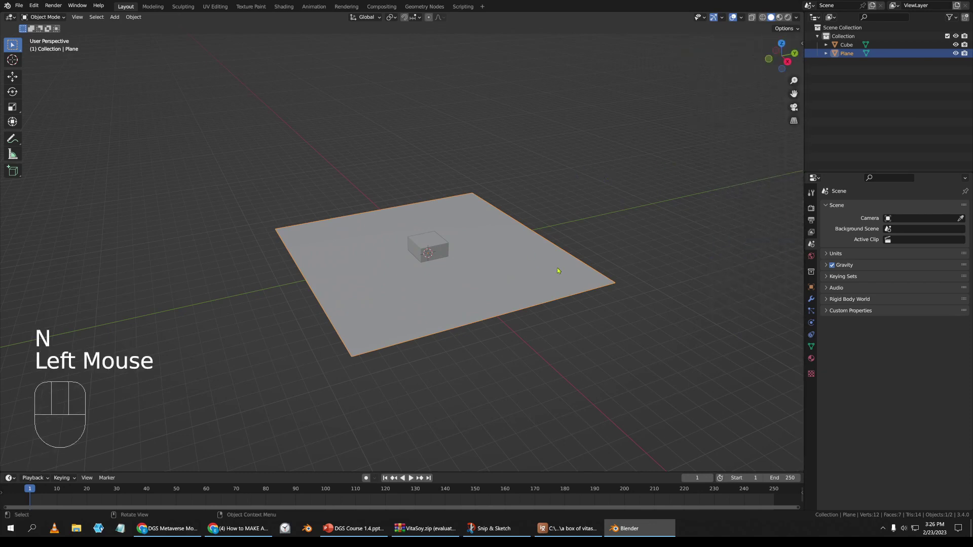
- Move the cube up along the Z axis until it rests on top of the plane
{"action": "left_click", "coordinate": [428, 246]}
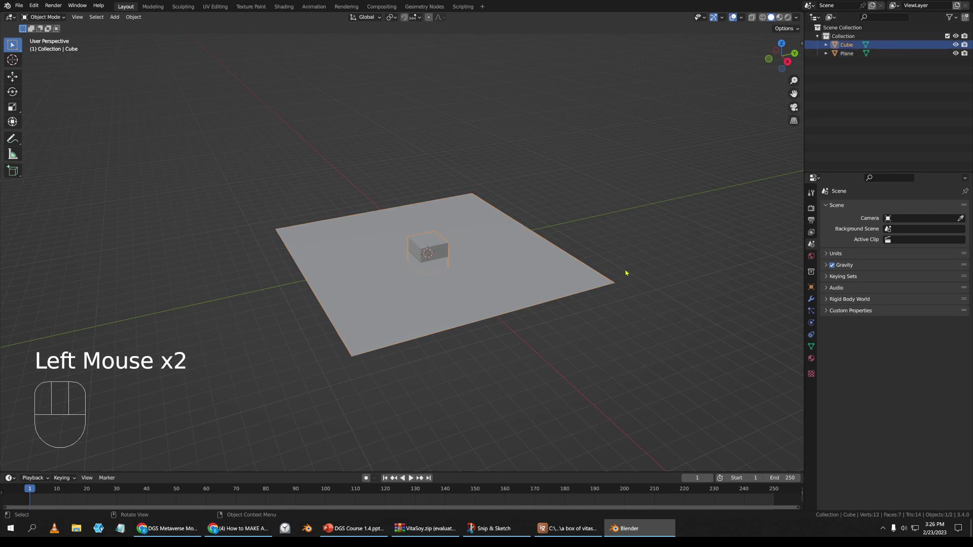
{"action": "key", "text": "g"}
{"action": "key", "text": "z"}
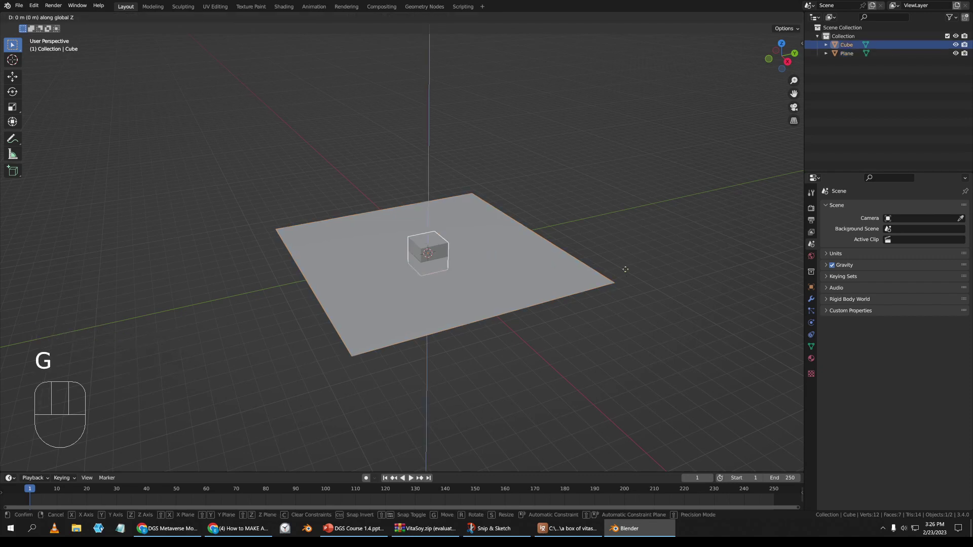
{"action": "key", "text": "shift"}
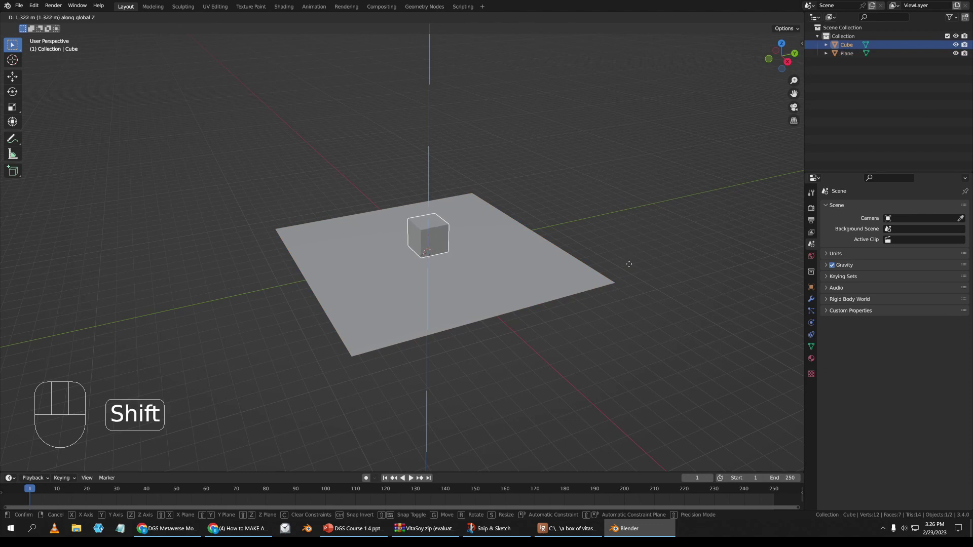
{"action": "left_click", "coordinate": [640, 299]}
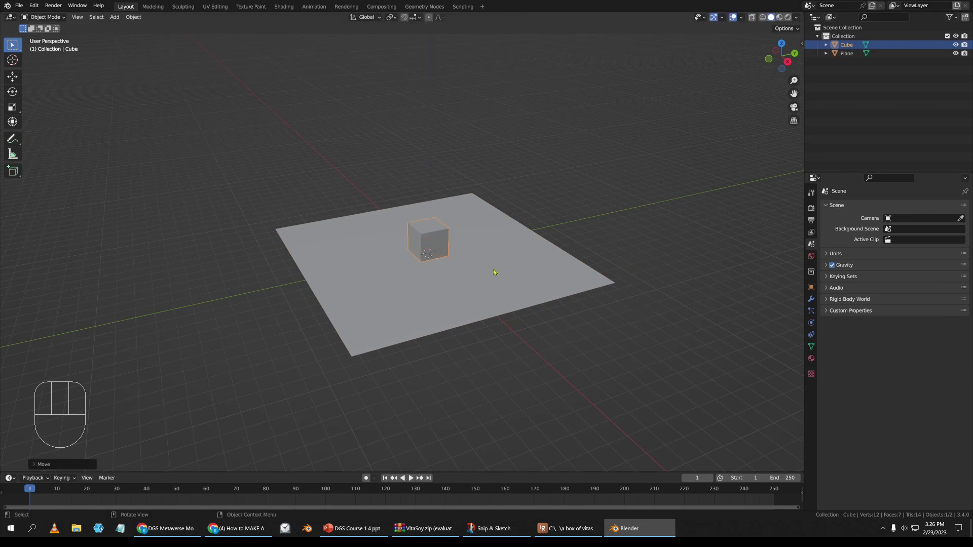
- Move the plane about 5 m along the Y axis so the cube sits near one of its edges
{"action": "scroll", "coordinate": [452, 275], "scroll_direction": "up", "scroll_amount": 2}
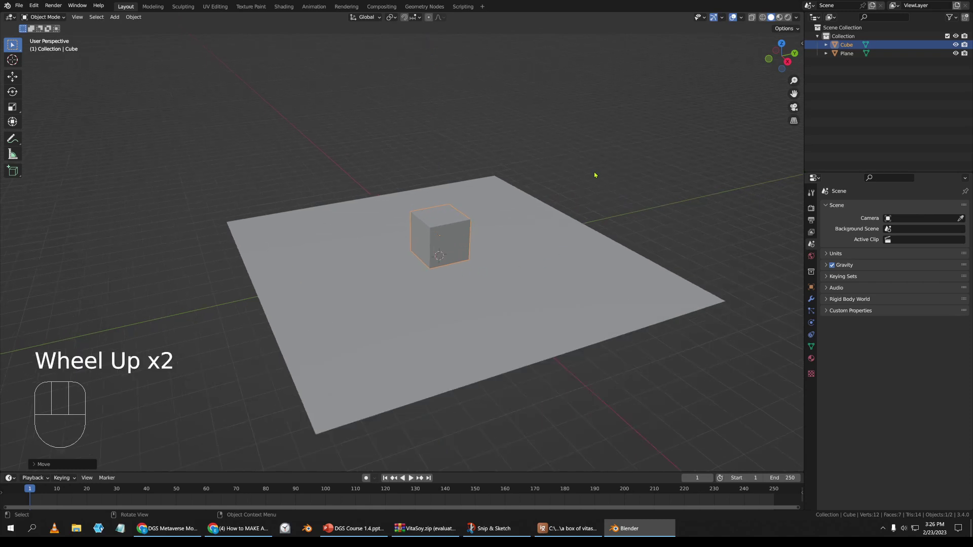
{"action": "scroll", "coordinate": [561, 245], "scroll_direction": "down", "scroll_amount": 2}
{"action": "left_click", "coordinate": [461, 268]}
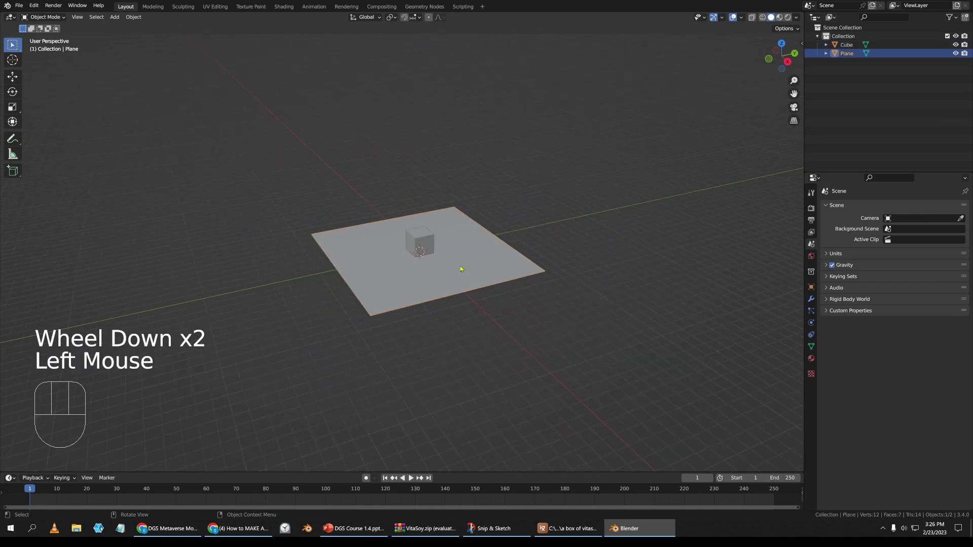
{"action": "key", "text": "g"}
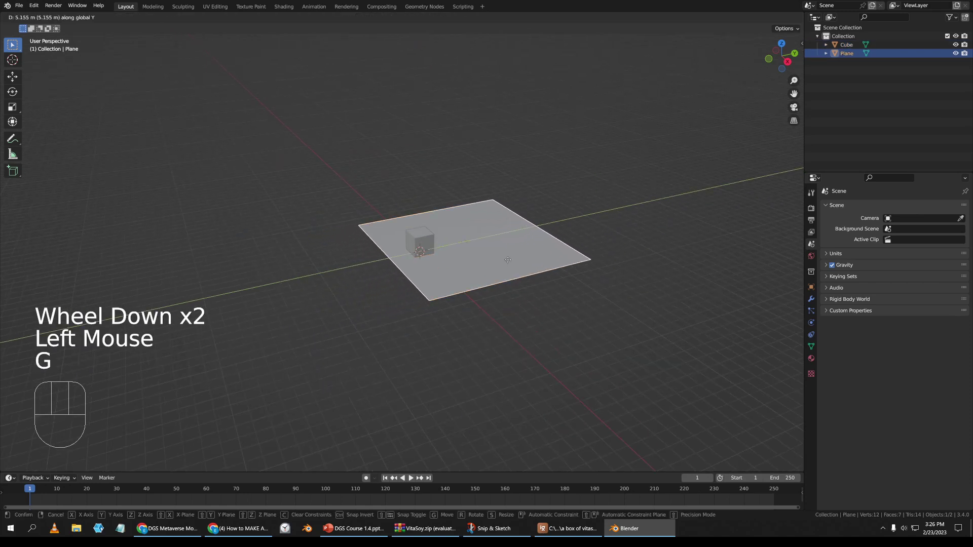
{"action": "left_click", "coordinate": [505, 260]}
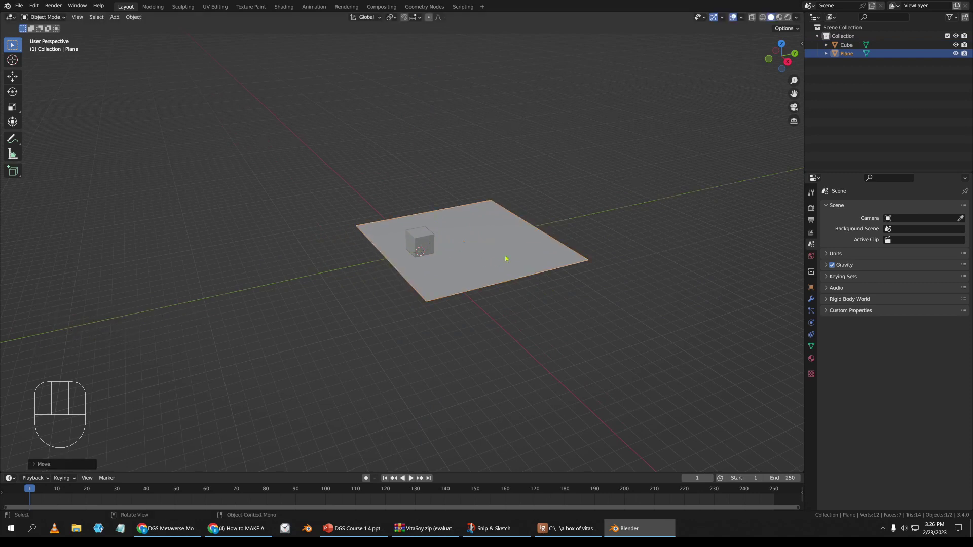
- Frame the cube and plane closely in the viewport and enlarge the timeline area beneath it
{"action": "middle_click_drag", "start_coordinate": [428, 242], "coordinate": [367, 278], "text": "shift"}
{"action": "scroll", "coordinate": [367, 277], "scroll_direction": "up", "scroll_amount": 3}
{"action": "middle_click_drag", "start_coordinate": [404, 354], "coordinate": [393, 300], "text": "shift"}
{"action": "left_click_drag", "start_coordinate": [448, 473], "coordinate": [451, 505]}
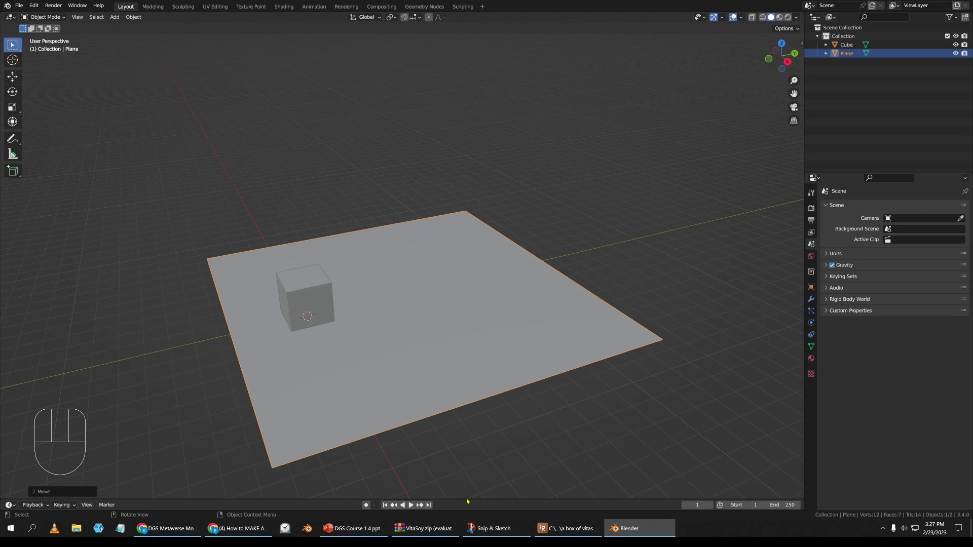
{"action": "left_click_drag", "start_coordinate": [469, 499], "coordinate": [469, 416]}
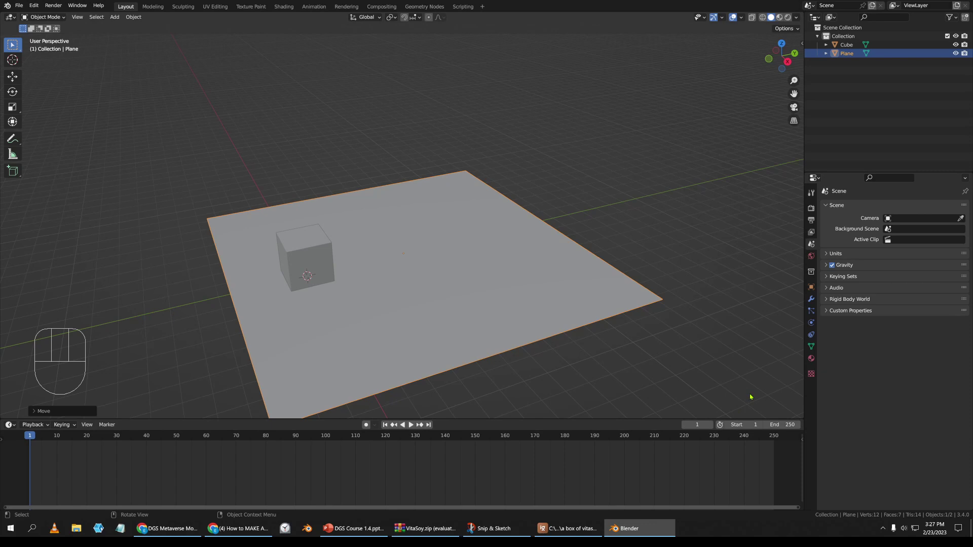
- Set the animation's end frame to 60
{"action": "left_click", "coordinate": [779, 425]}
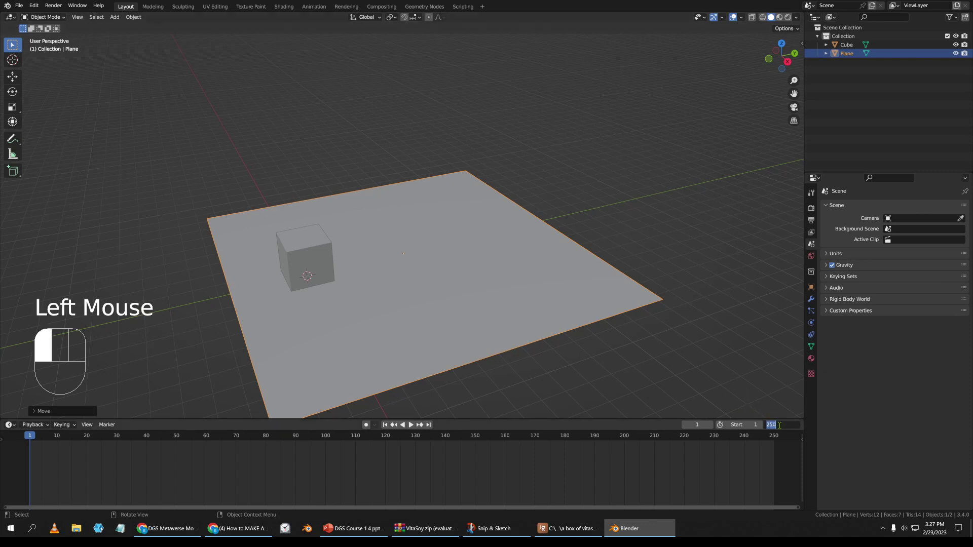
{"action": "type", "text": "60"}
{"action": "left_click", "coordinate": [764, 364]}
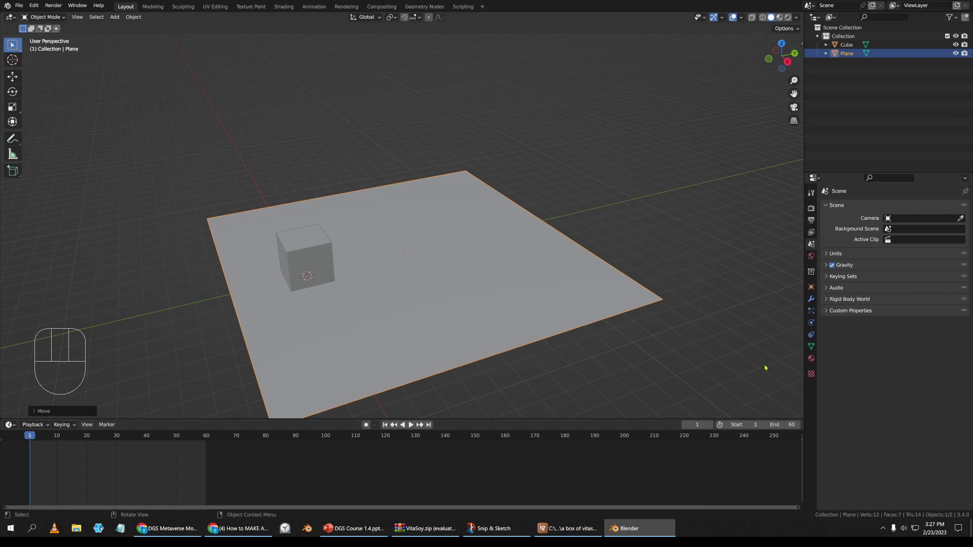
{"action": "left_click", "coordinate": [782, 424]}
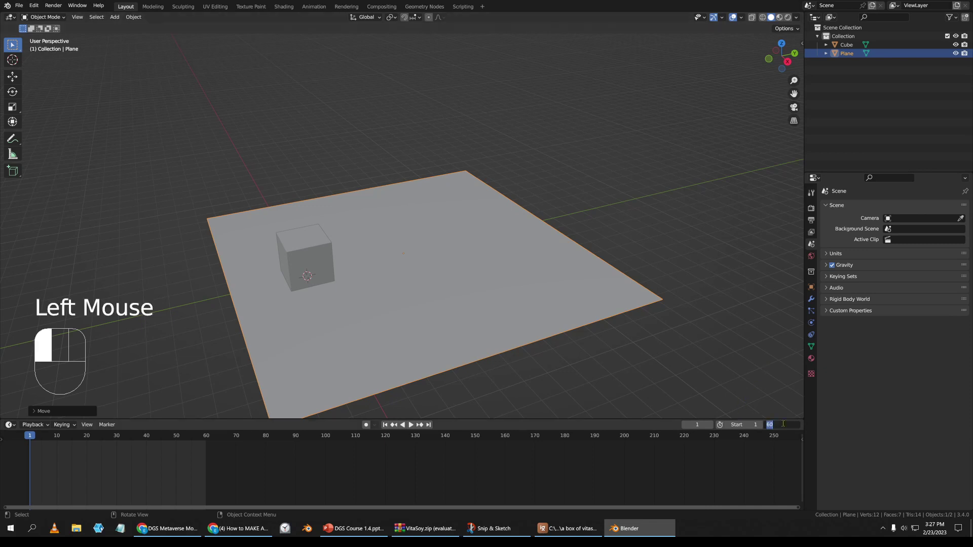
{"action": "type", "text": "60"}
{"action": "key", "text": "Return"}
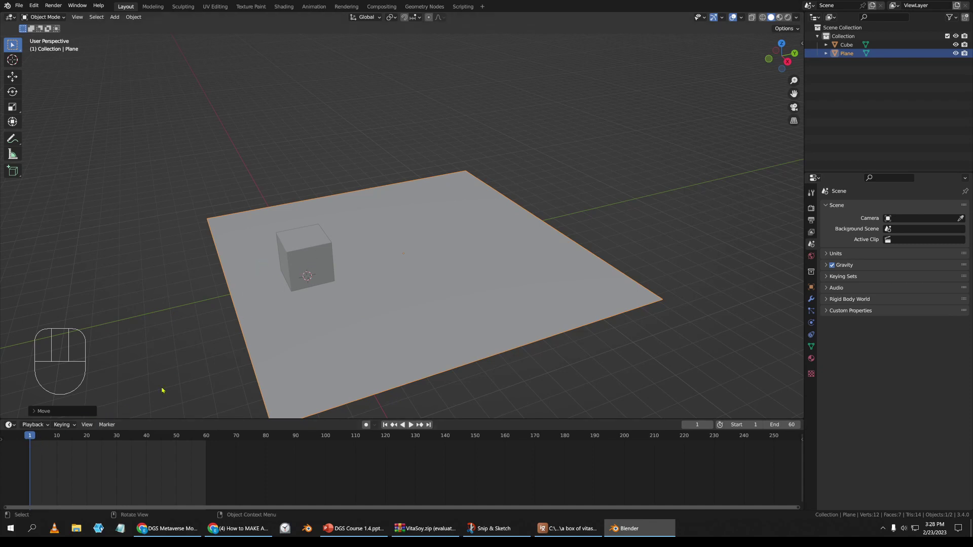
- Insert a Location & Rotation keyframe for the cube at frame 1
{"action": "left_click", "coordinate": [311, 249]}
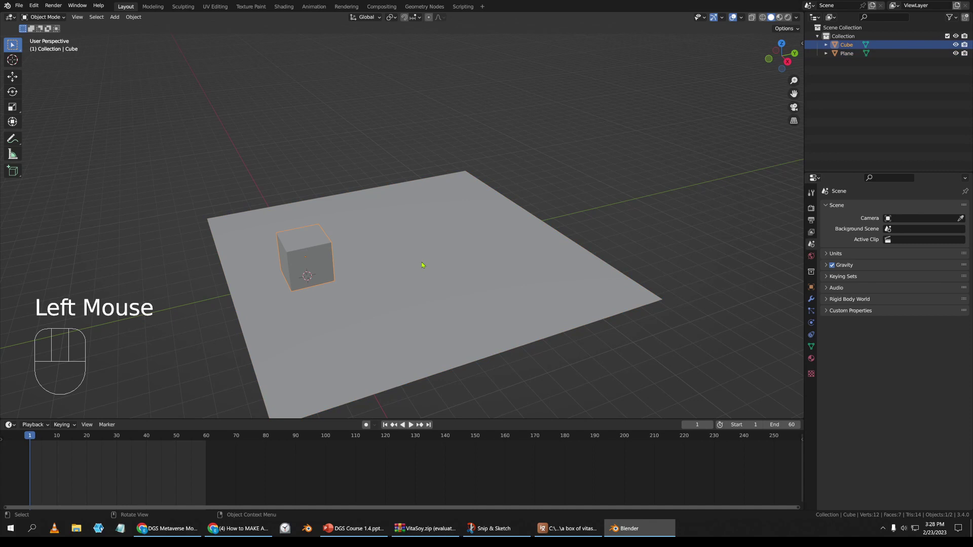
{"action": "key", "text": "i"}
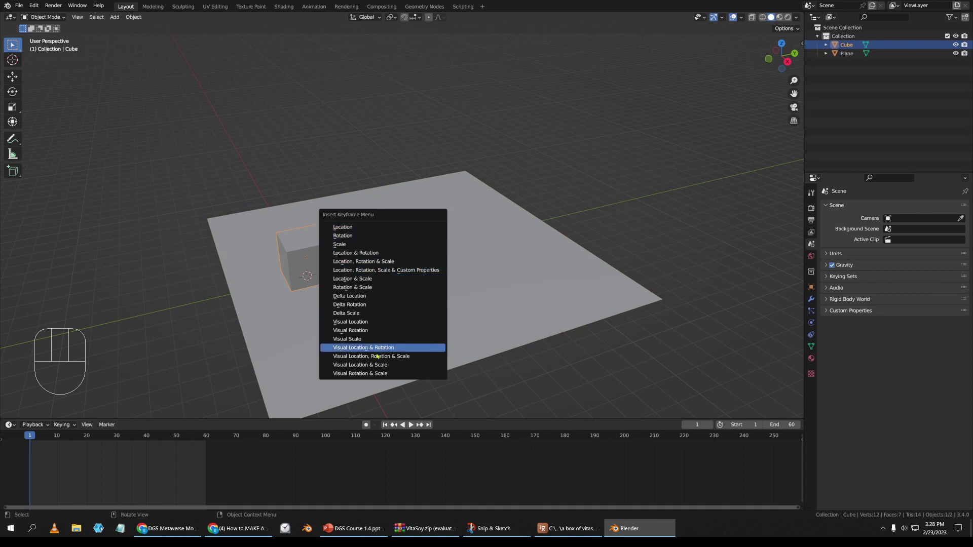
{"action": "left_click", "coordinate": [389, 256]}
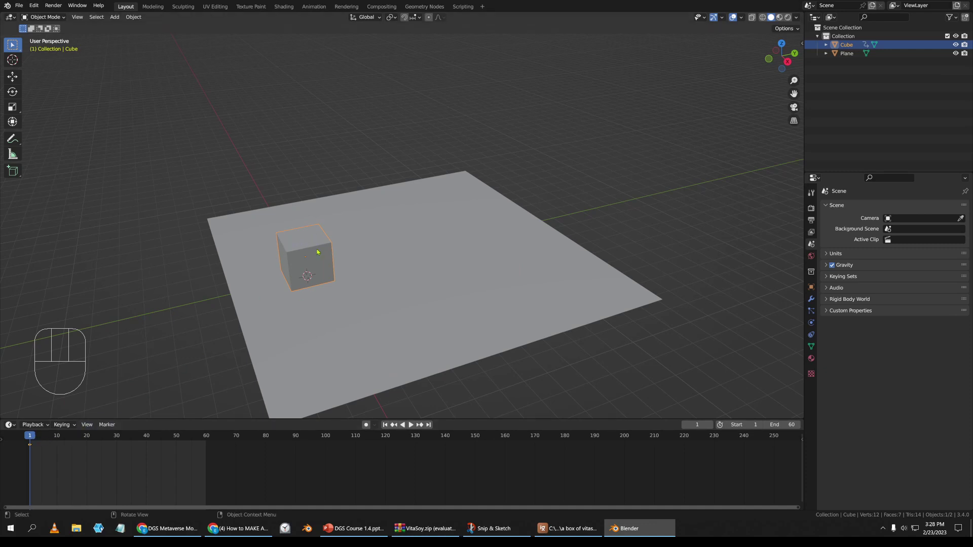
- Try moving the cube across the plane at frame 1 without keying it, and scrub the timeline to frame 49
{"action": "key", "text": "g"}
{"action": "left_click", "coordinate": [490, 212]}
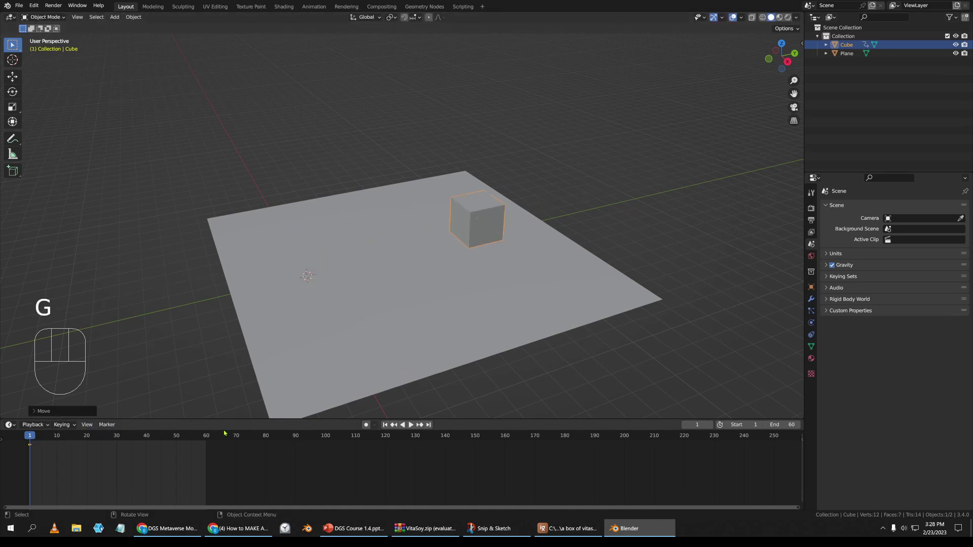
{"action": "left_click_drag", "start_coordinate": [124, 438], "coordinate": [175, 440]}
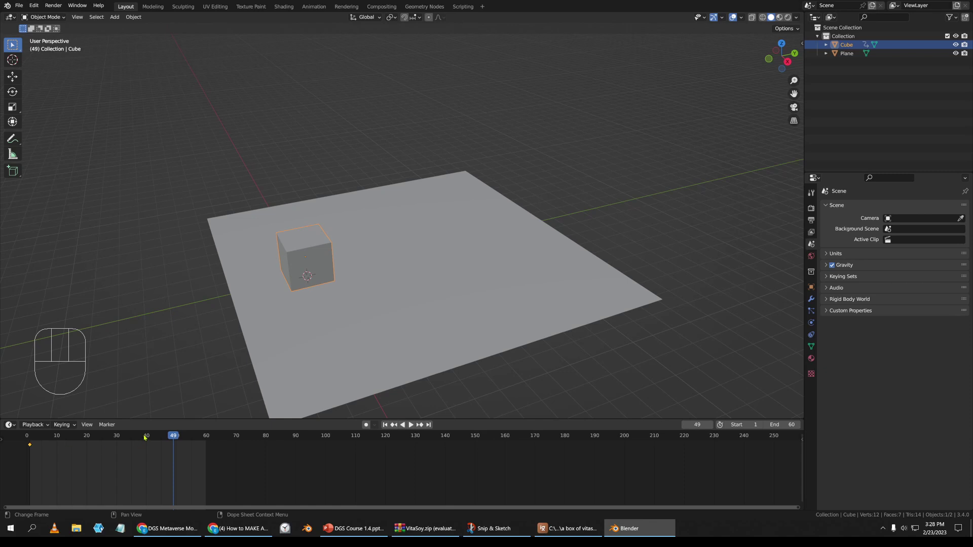
- At frame 60, move the cube about 10 m along Y, insert a Location & Rotation keyframe, and play back the motion
{"action": "left_click_drag", "start_coordinate": [144, 437], "coordinate": [206, 437]}
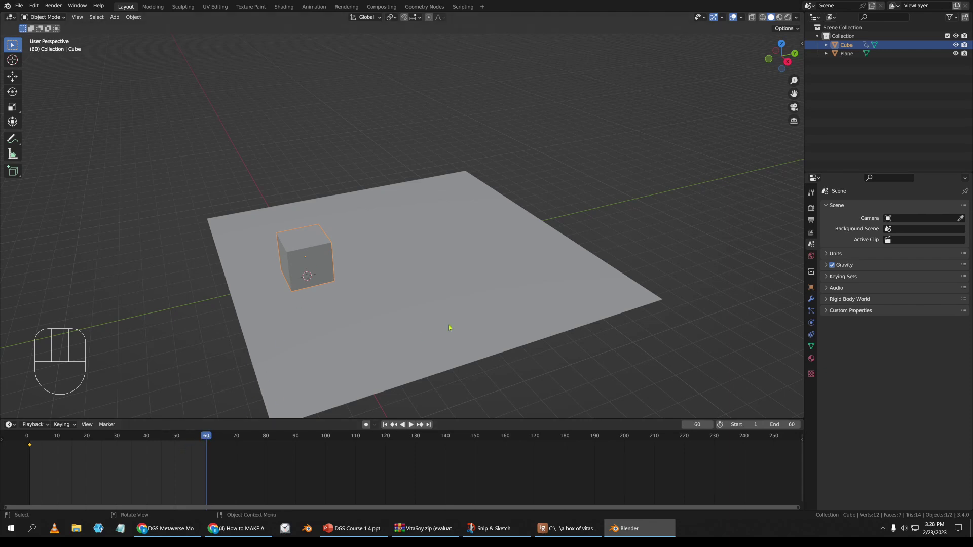
{"action": "left_click", "coordinate": [357, 236]}
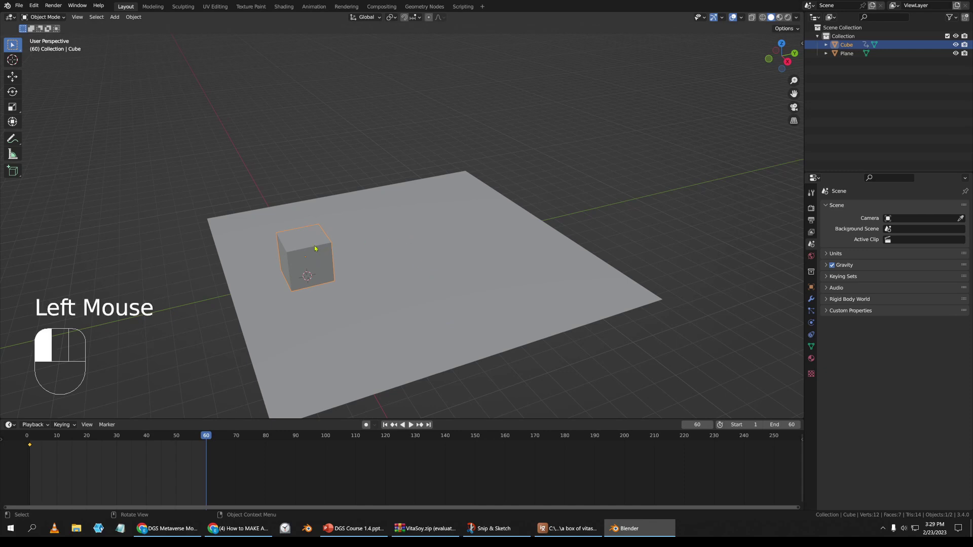
{"action": "key", "text": "i"}
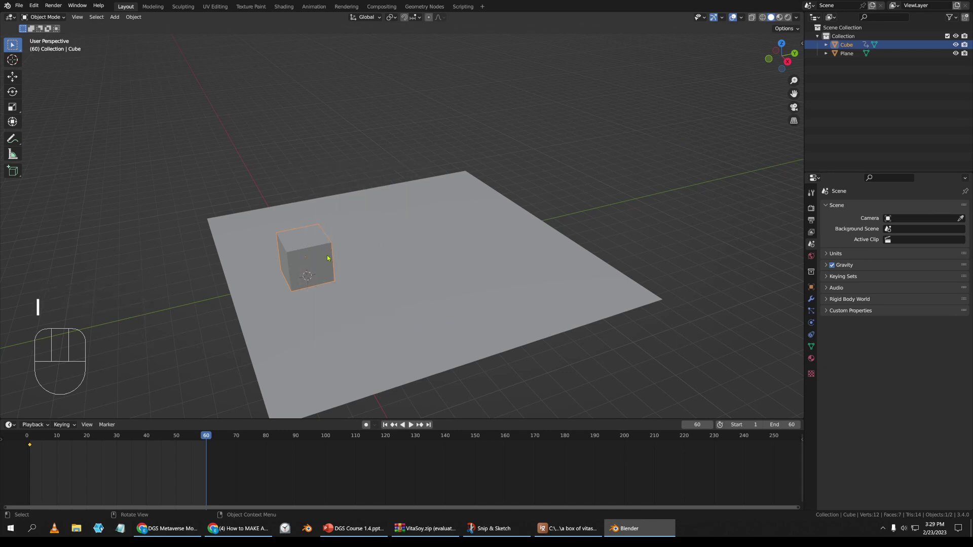
{"action": "key", "text": "g"}
{"action": "left_click", "coordinate": [522, 219]}
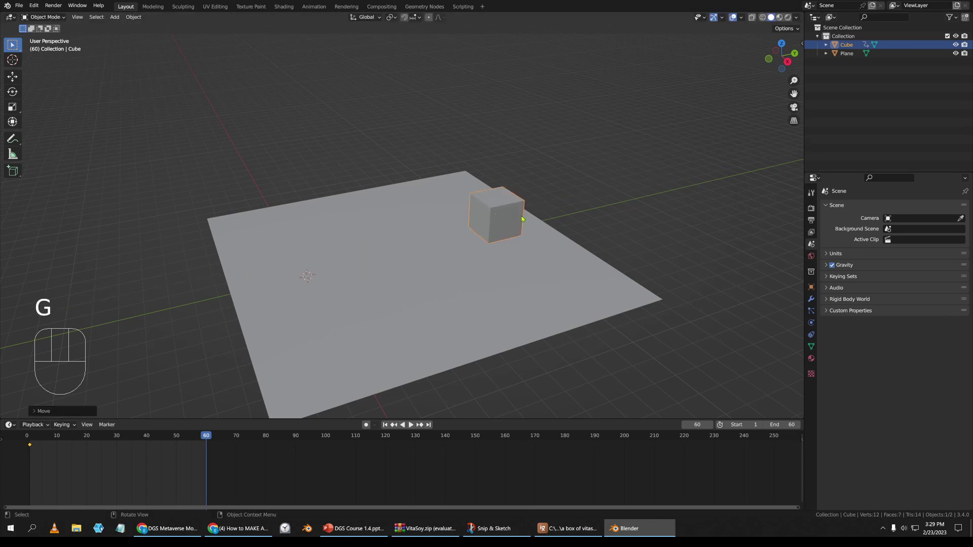
{"action": "key", "text": "i"}
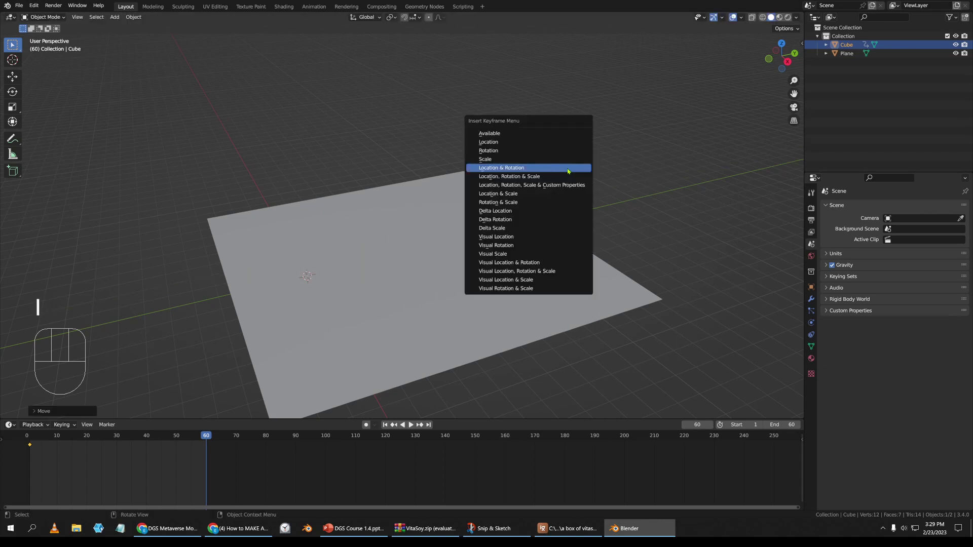
{"action": "left_click", "coordinate": [566, 170]}
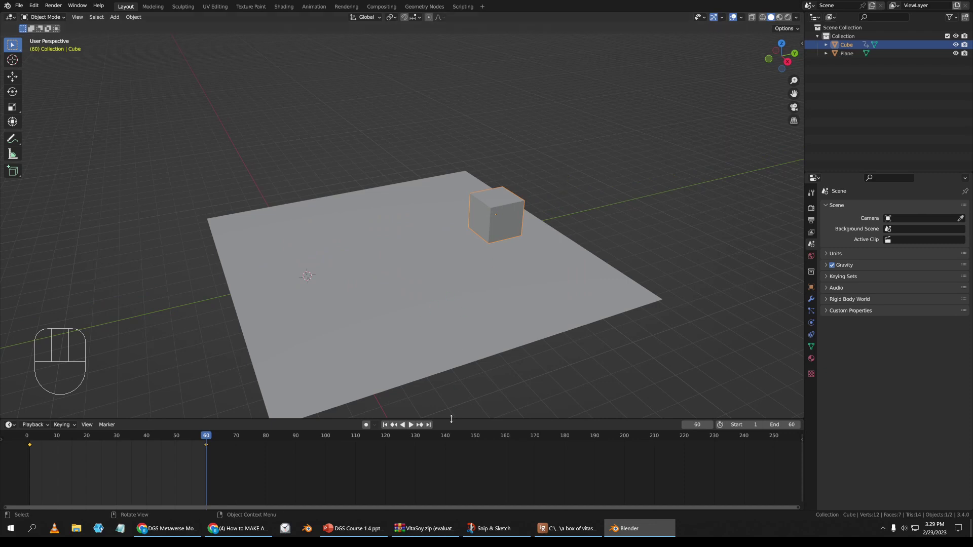
{"action": "key", "text": "space"}
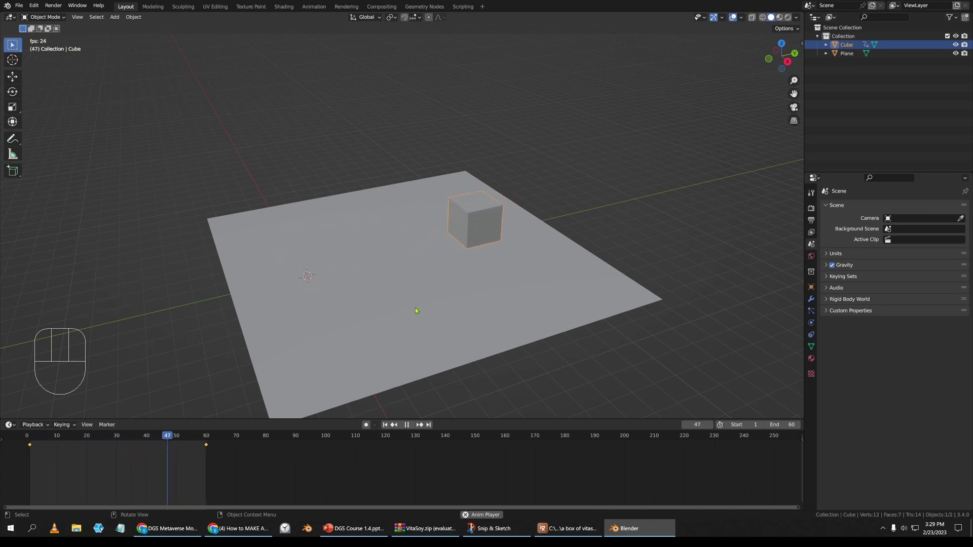
{"action": "key", "text": "space"}
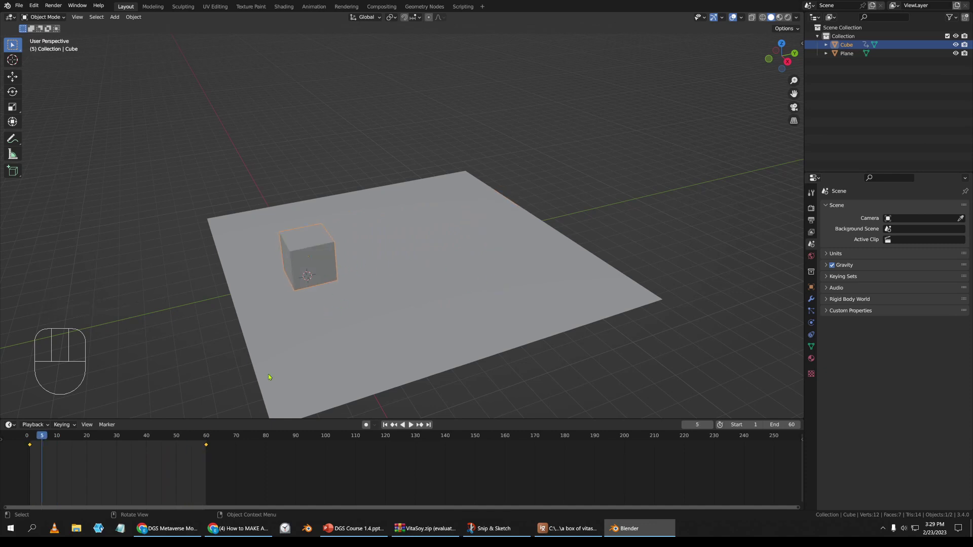
- At frame 30, move the cube about -5.5 m along the X axis and insert a Location & Rotation keyframe
{"action": "left_click", "coordinate": [99, 437]}
{"action": "left_click_drag", "start_coordinate": [99, 437], "coordinate": [116, 436]}
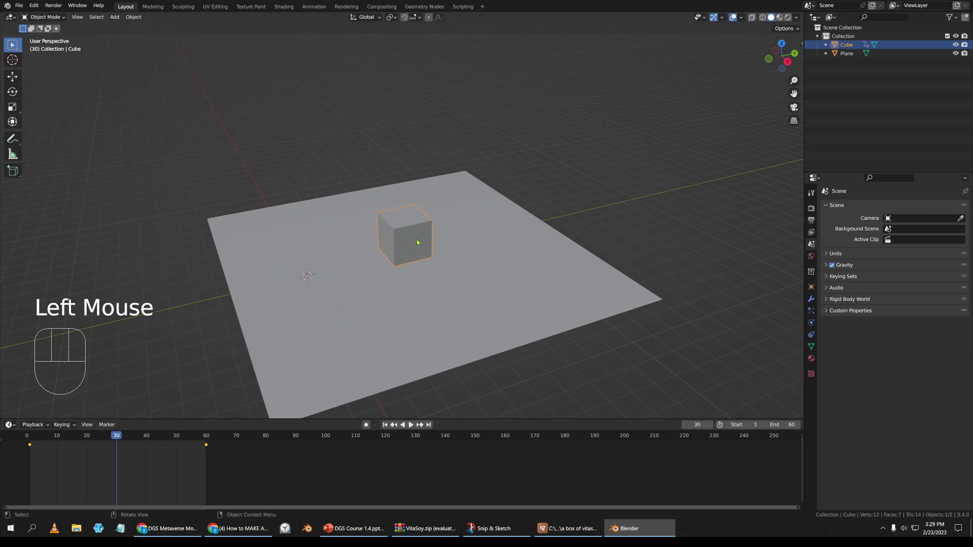
{"action": "key", "text": "g"}
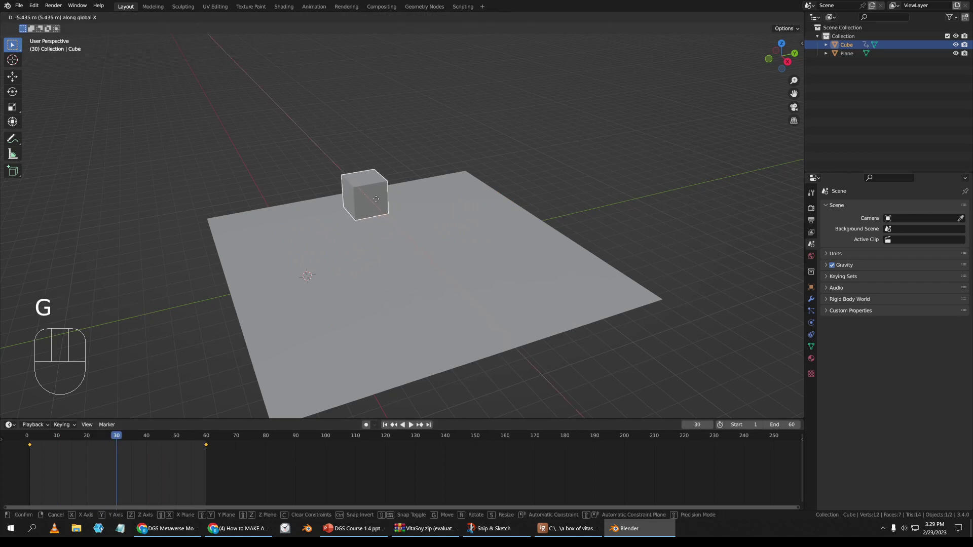
{"action": "left_click", "coordinate": [377, 203]}
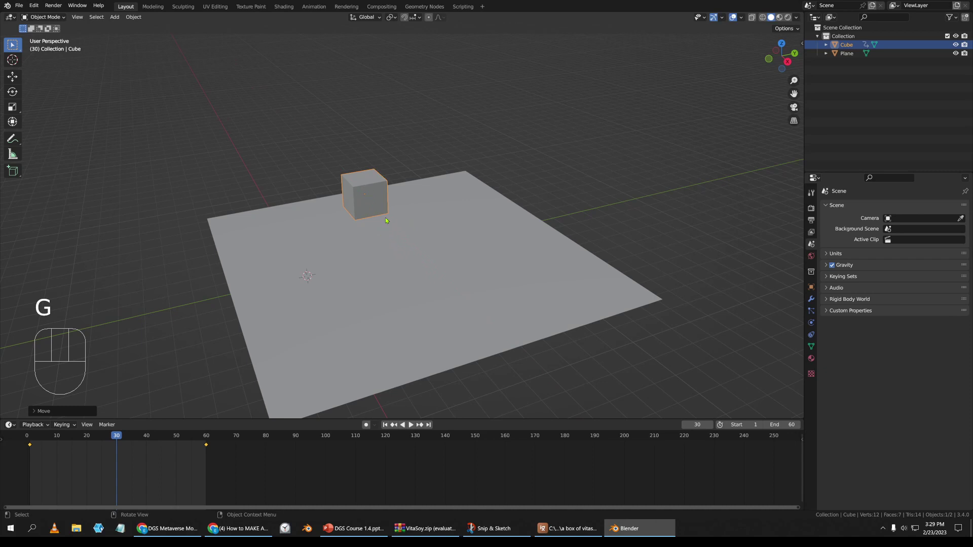
{"action": "key", "text": "i"}
{"action": "left_click", "coordinate": [385, 219]}
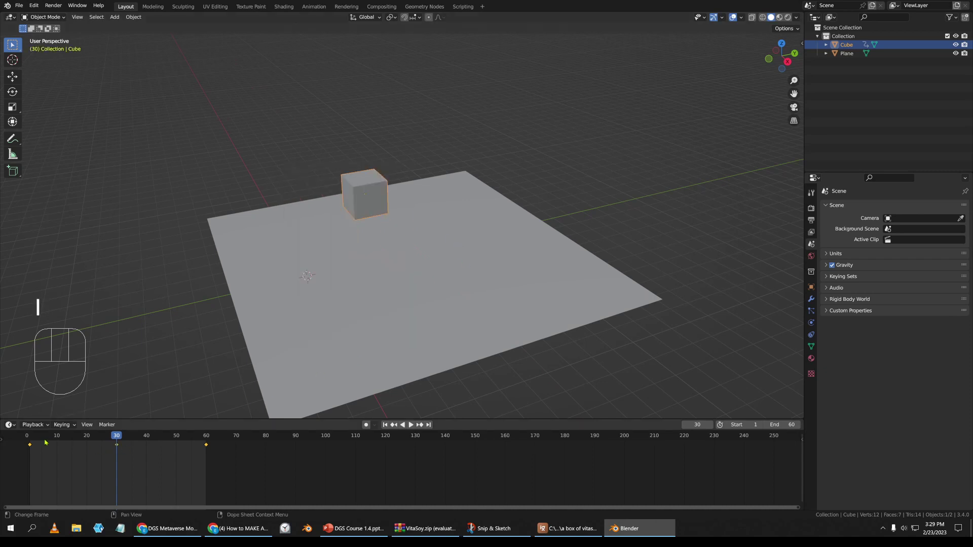
- Play the animation from the start and examine the cube's path from above and in perspective, and stop playback
{"action": "left_click_drag", "start_coordinate": [36, 438], "coordinate": [26, 439]}
{"action": "key", "text": "space"}
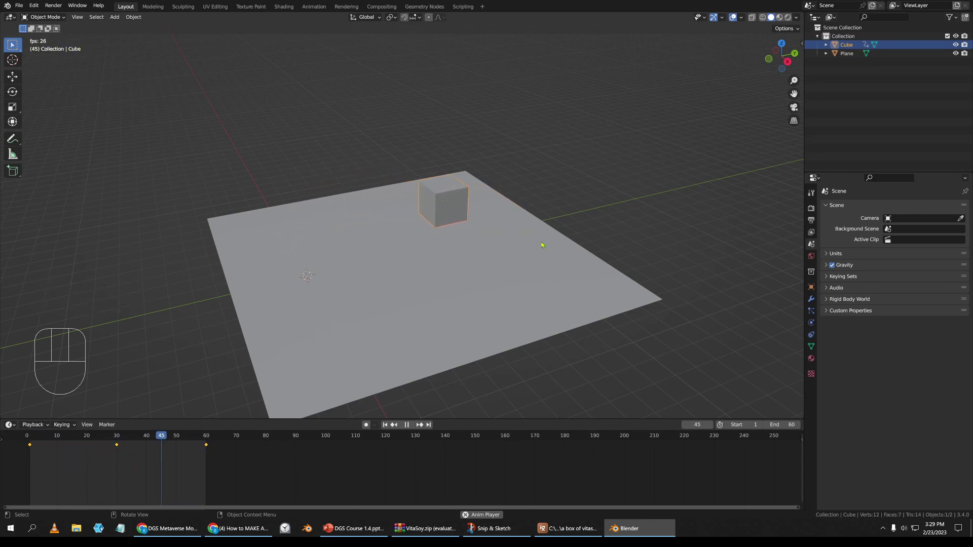
{"action": "key", "text": "KP_7"}
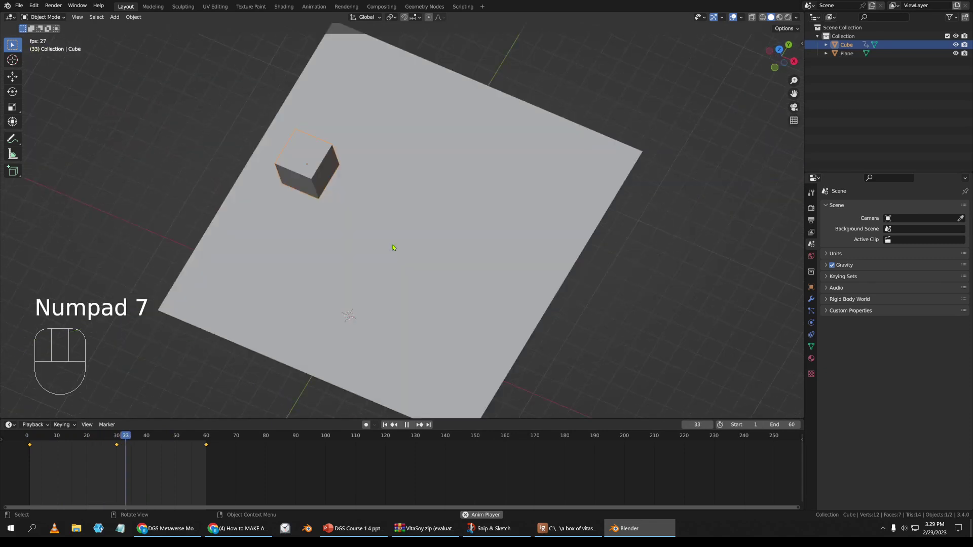
{"action": "middle_click_drag", "start_coordinate": [496, 248], "coordinate": [481, 245]}
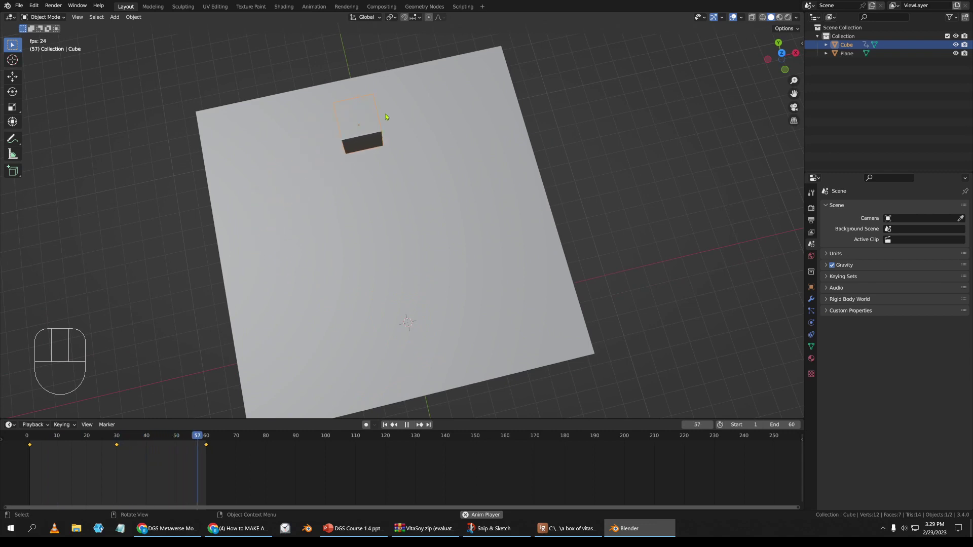
{"action": "middle_click_drag", "start_coordinate": [385, 117], "coordinate": [412, 215]}
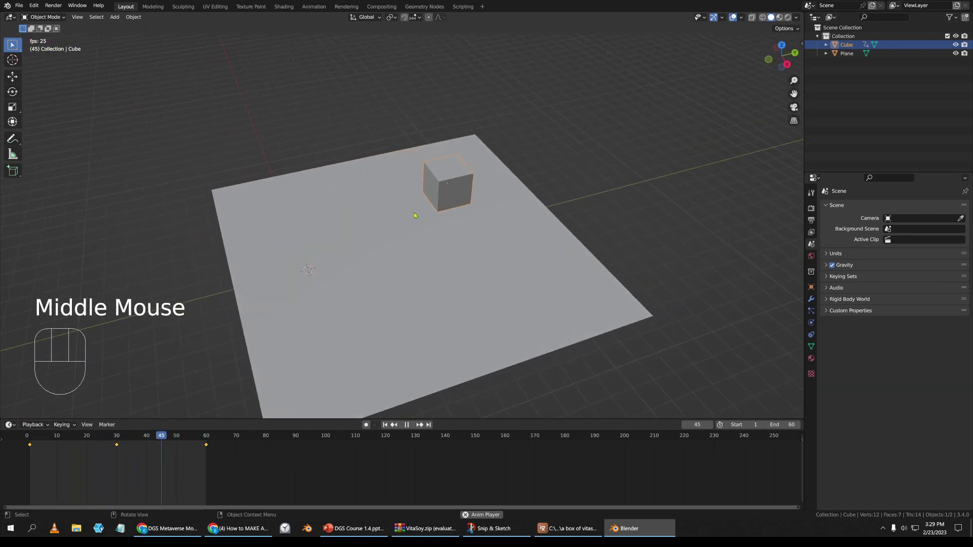
{"action": "scroll", "coordinate": [431, 248], "scroll_direction": "down", "scroll_amount": 3}
{"action": "middle_click_drag", "start_coordinate": [434, 251], "coordinate": [429, 256]}
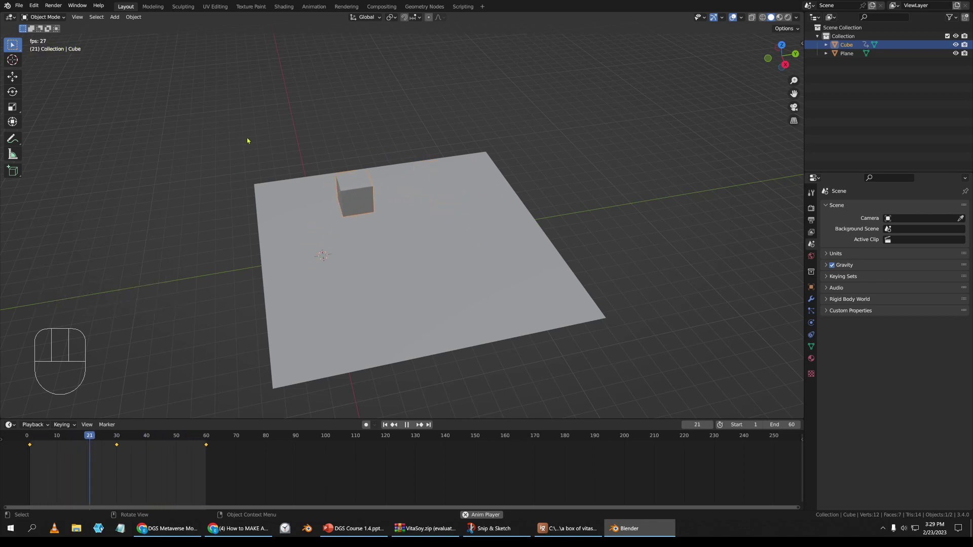
{"action": "key", "text": "space"}
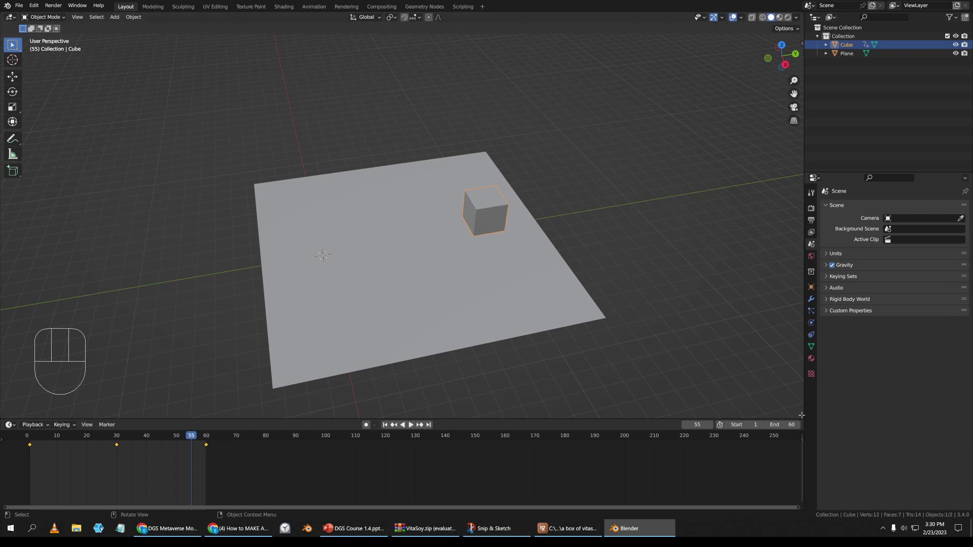
- Split the 3D viewport into two side-by-side areas and turn the new one into a Graph Editor showing the cube's full curves
{"action": "left_click_drag", "start_coordinate": [801, 416], "coordinate": [392, 367]}
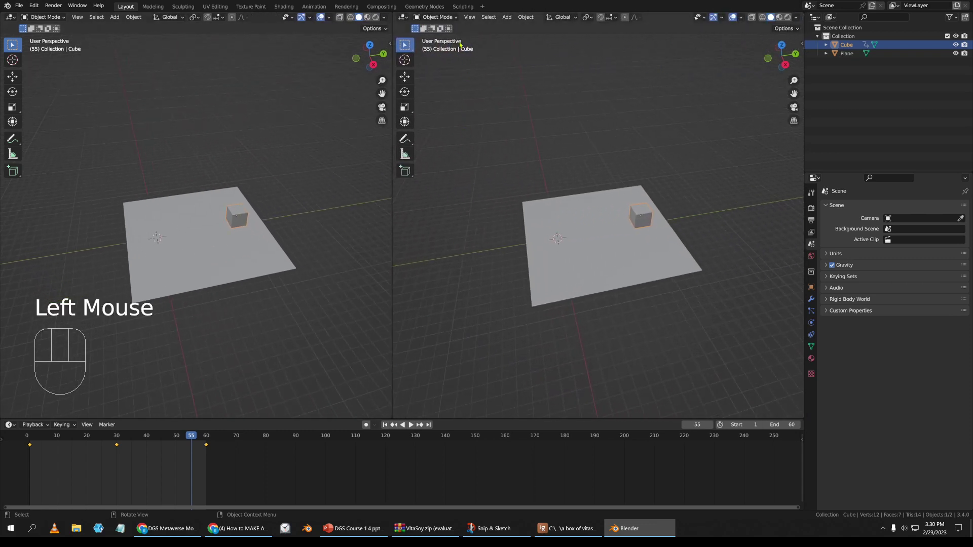
{"action": "left_click", "coordinate": [449, 20]}
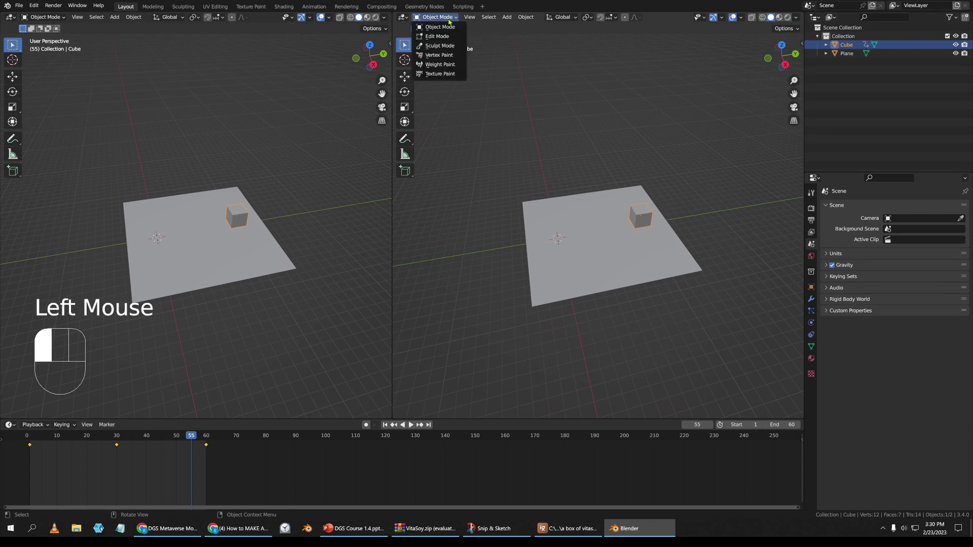
{"action": "left_click", "coordinate": [448, 21]}
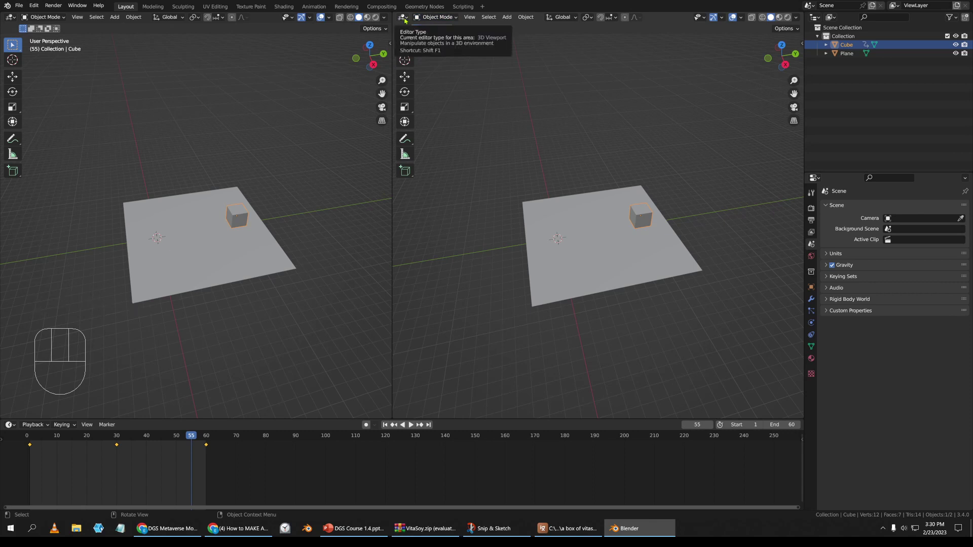
{"action": "left_click", "coordinate": [405, 19]}
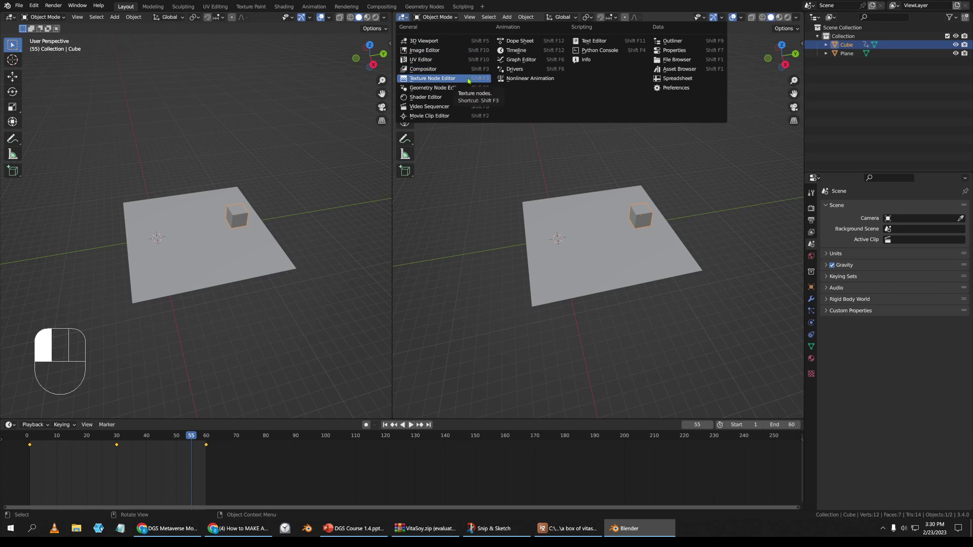
{"action": "left_click", "coordinate": [540, 62]}
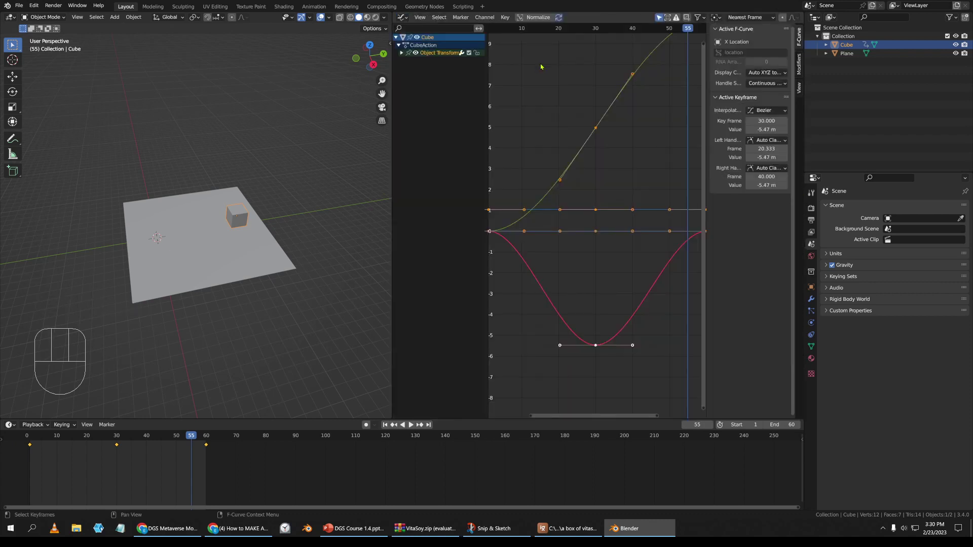
{"action": "scroll", "coordinate": [611, 209], "scroll_direction": "down", "scroll_amount": 5}
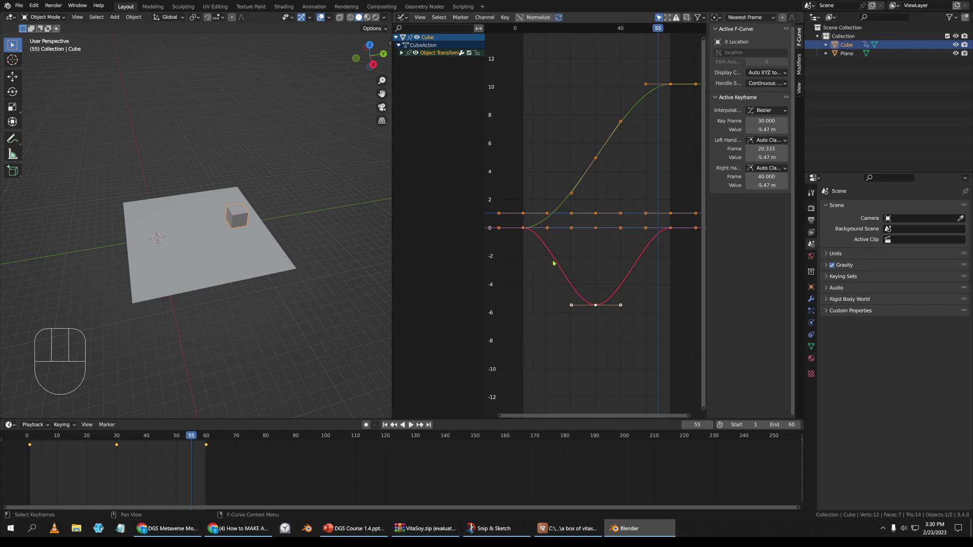
- Expand the cube's Object Transforms channels in the Graph Editor and isolate the X Location curve
{"action": "left_click", "coordinate": [401, 53]}
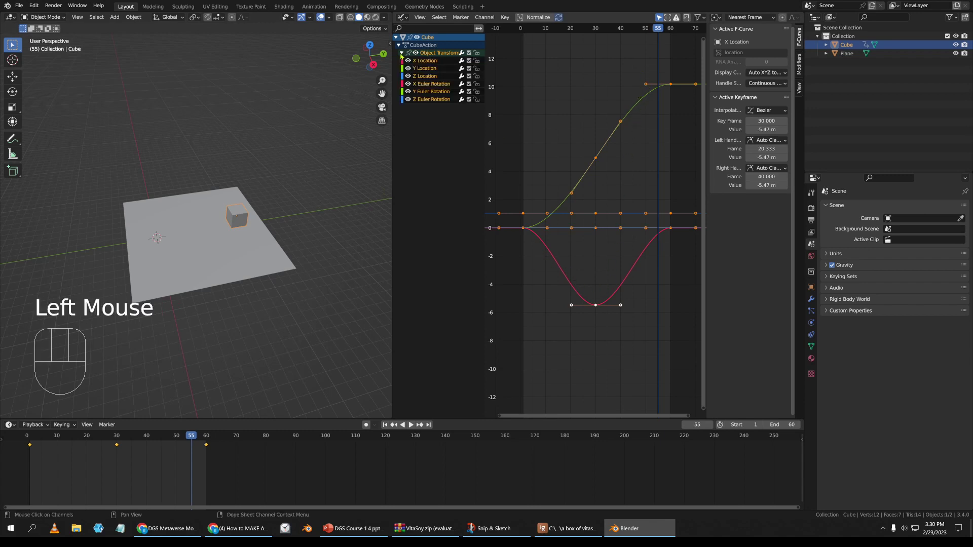
{"action": "double_click", "coordinate": [430, 62]}
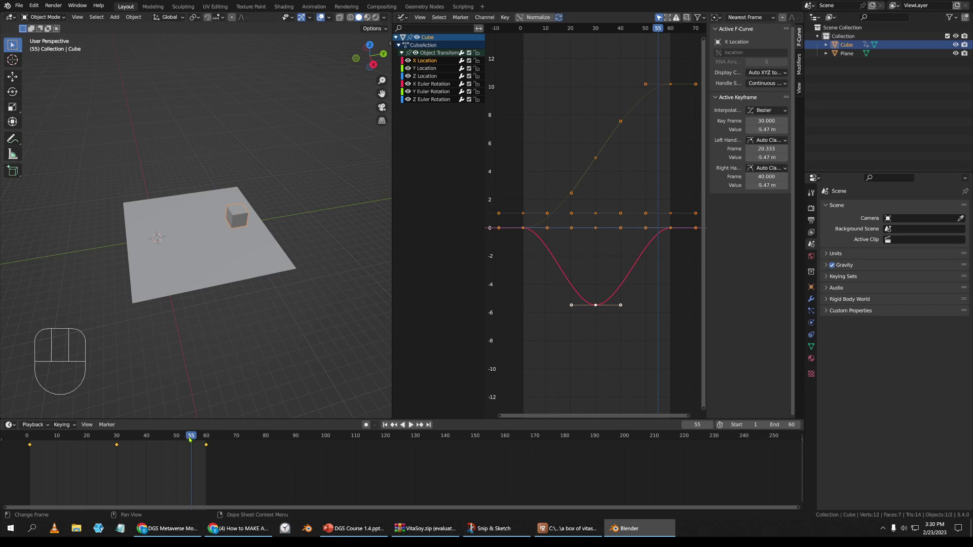
- At frame 30, rotate the cube about -109° around the X axis and insert a Location & Rotation keyframe
{"action": "left_click_drag", "start_coordinate": [191, 440], "coordinate": [117, 440]}
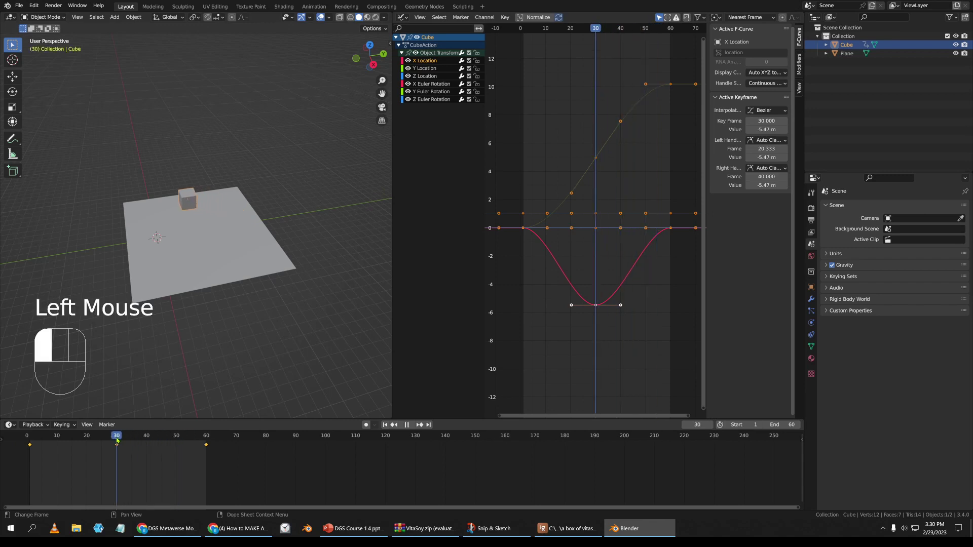
{"action": "double_click", "coordinate": [191, 203]}
{"action": "key", "text": "r"}
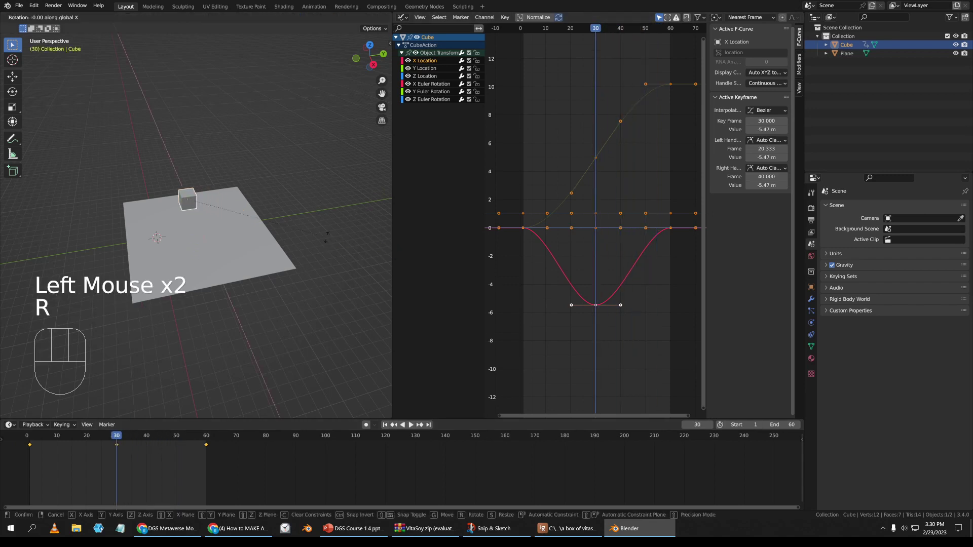
{"action": "key", "text": "x"}
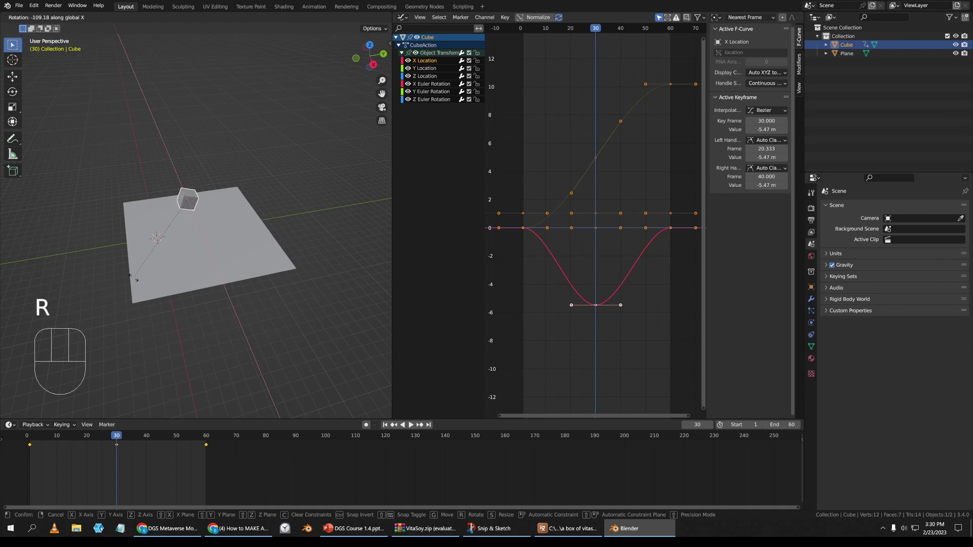
{"action": "left_click", "coordinate": [138, 278]}
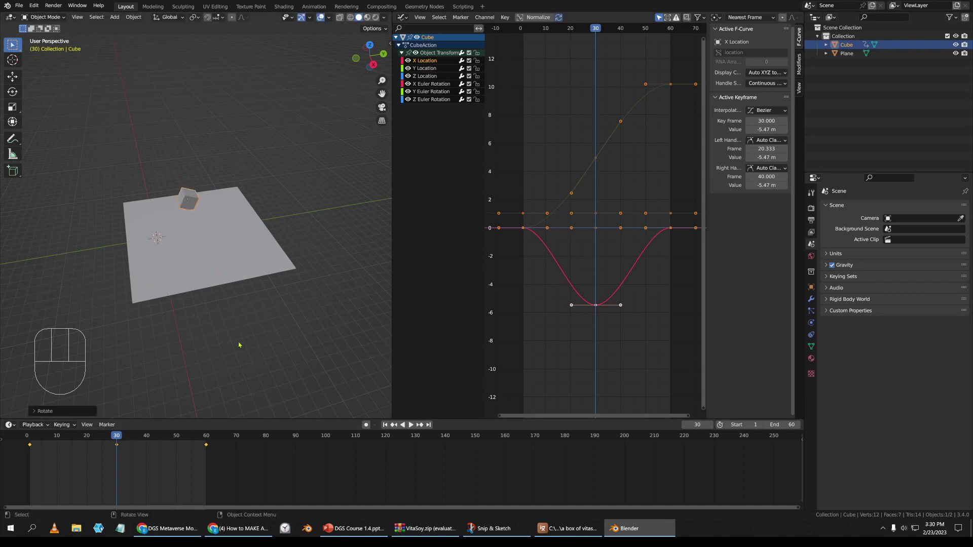
{"action": "key", "text": "i"}
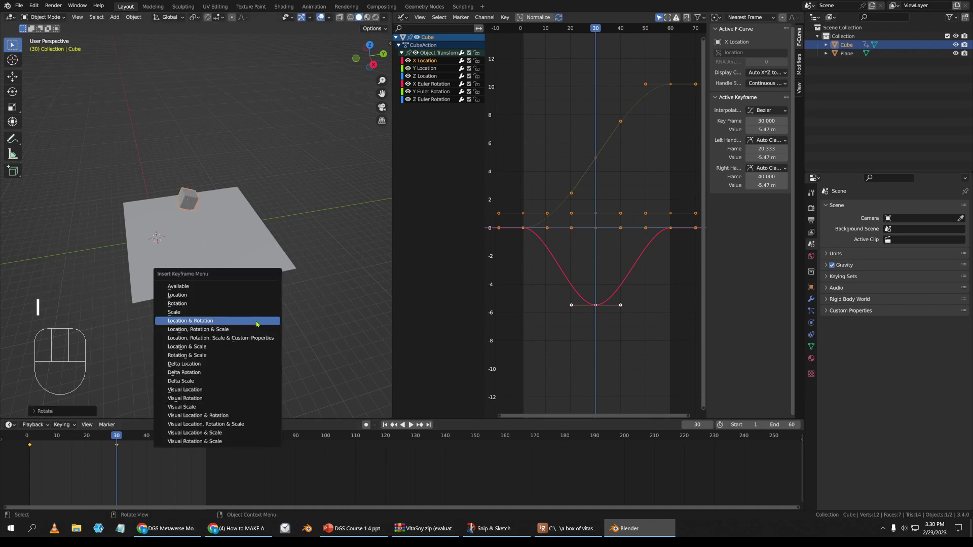
{"action": "left_click", "coordinate": [257, 324]}
- Play the animation from the start, stop it, and examine the cube's rotation at frame 60 and around frame 49
{"action": "left_click_drag", "start_coordinate": [37, 436], "coordinate": [27, 436]}
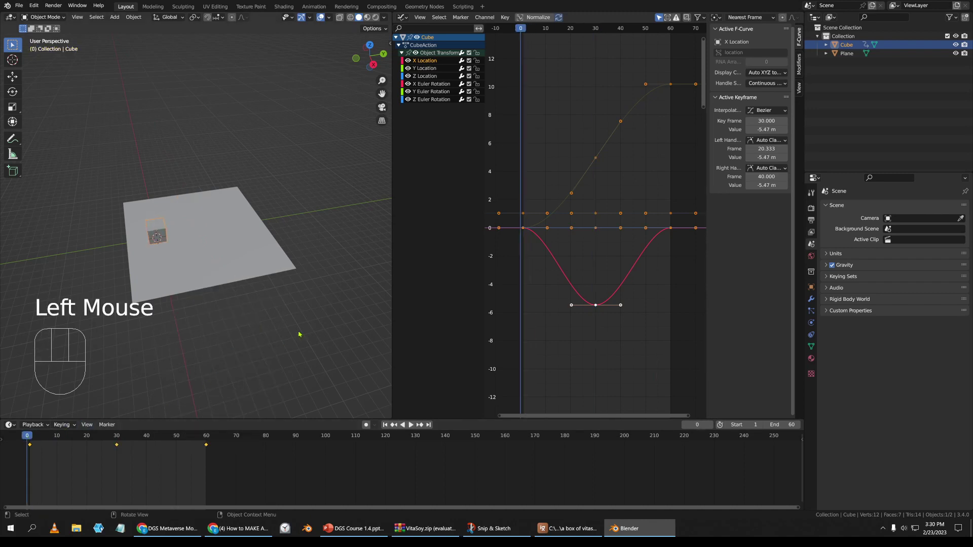
{"action": "key", "text": "space"}
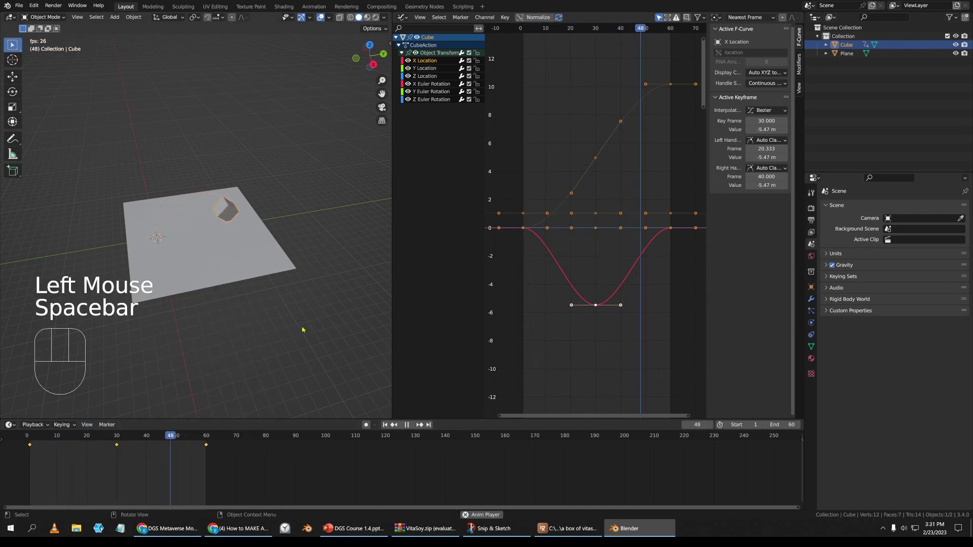
{"action": "key", "text": "space"}
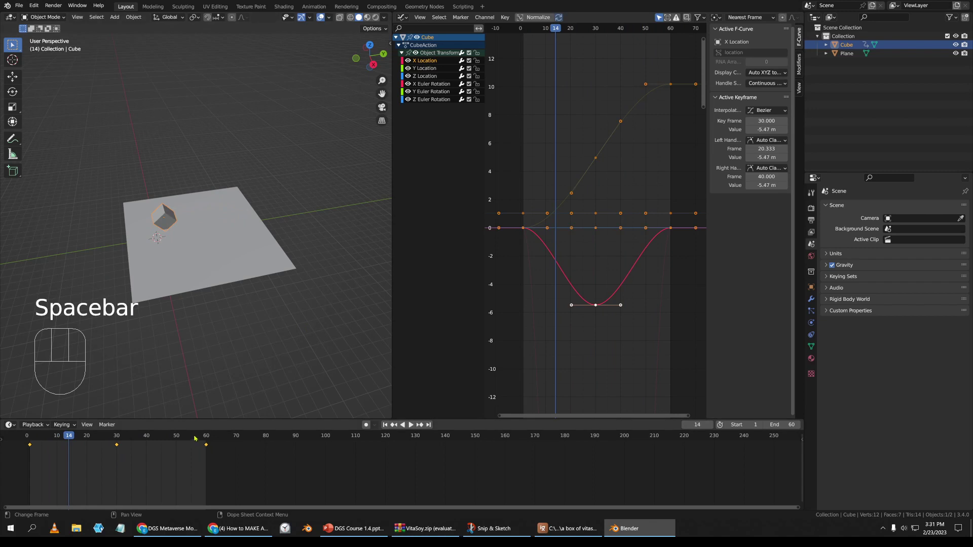
{"action": "left_click", "coordinate": [206, 437]}
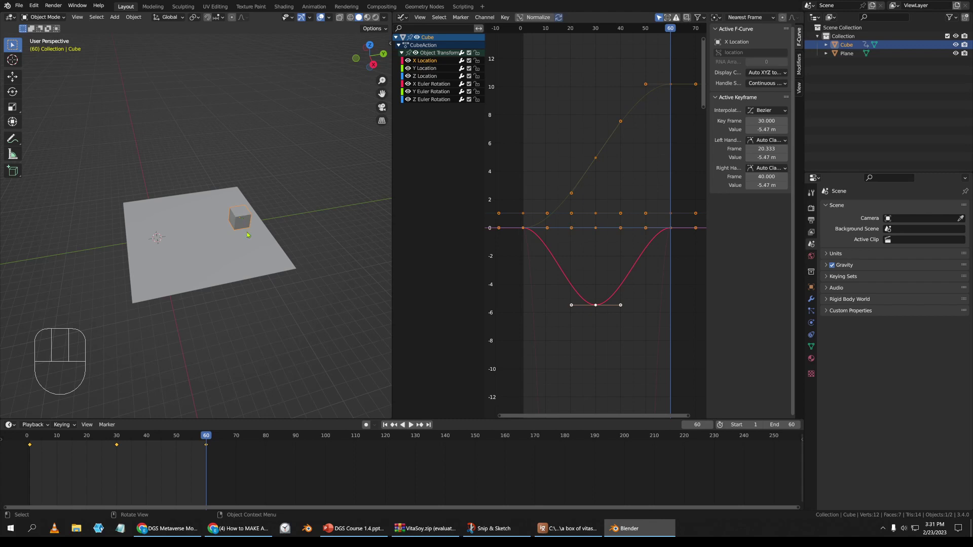
{"action": "left_click_drag", "start_coordinate": [203, 440], "coordinate": [173, 440]}
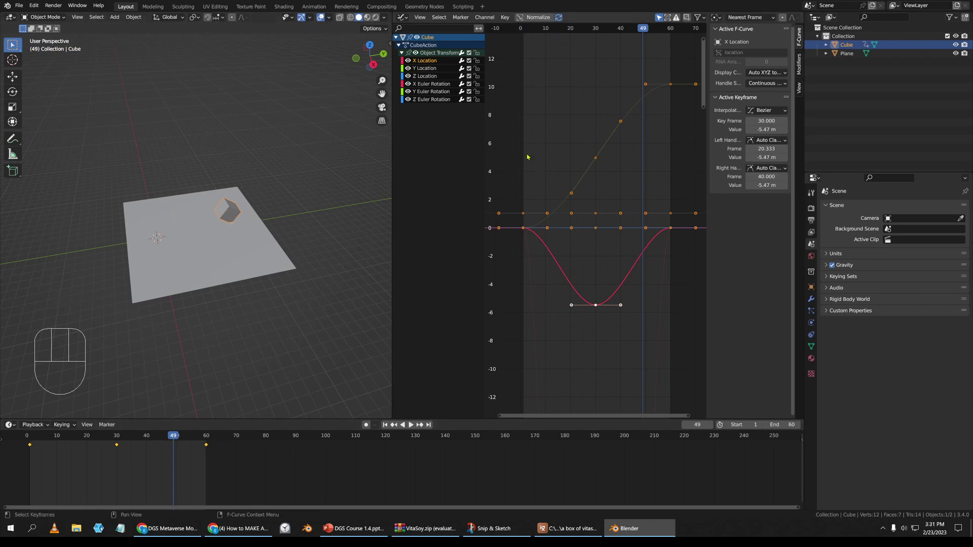
- Close the Graph Editor by merging its area back into a single full-width 3D viewport
{"action": "left_click", "coordinate": [390, 415]}
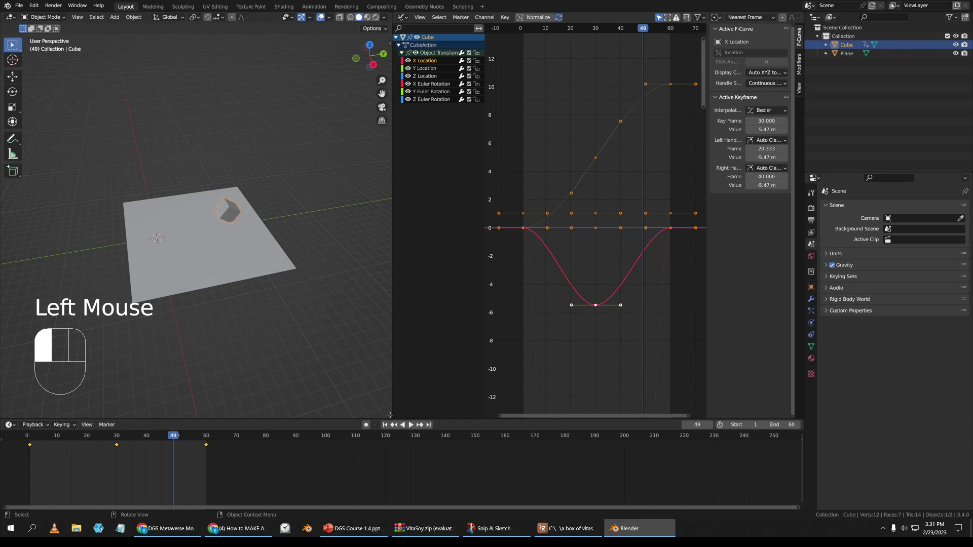
{"action": "left_click_drag", "start_coordinate": [389, 415], "coordinate": [476, 412]}
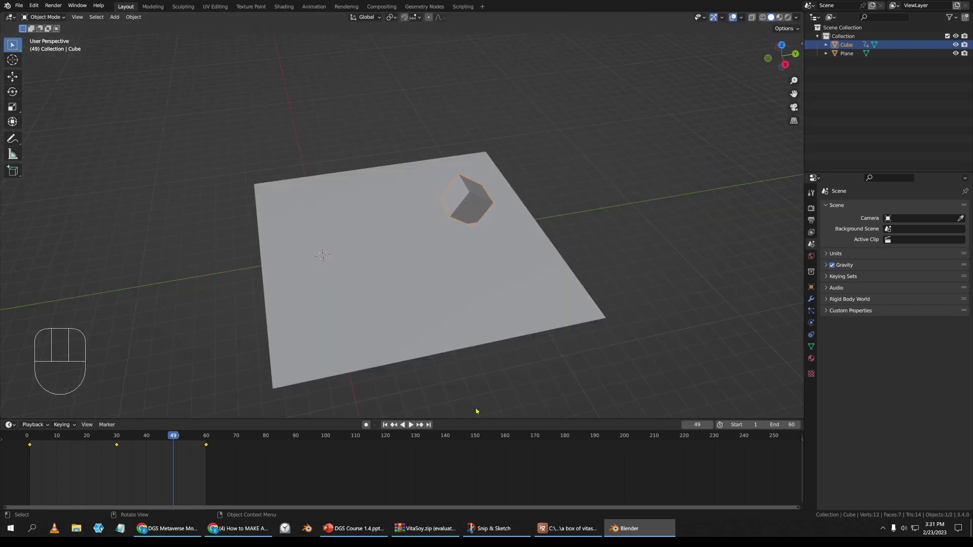
{"action": "left_click_drag", "start_coordinate": [801, 417], "coordinate": [567, 415]}
- Deselect the cube, play back its animation in the full-width viewport, and stop playback
{"action": "left_click", "coordinate": [357, 419]}
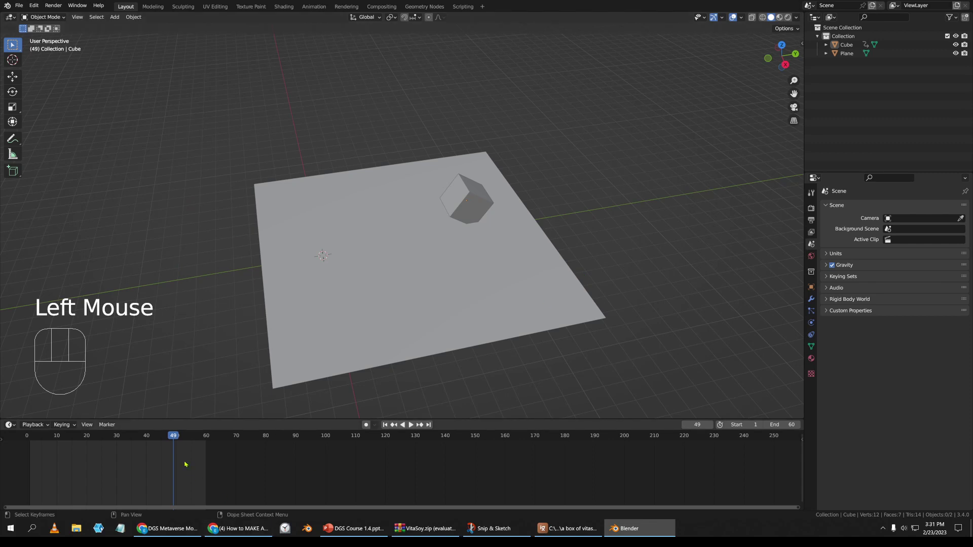
{"action": "key", "text": "space"}
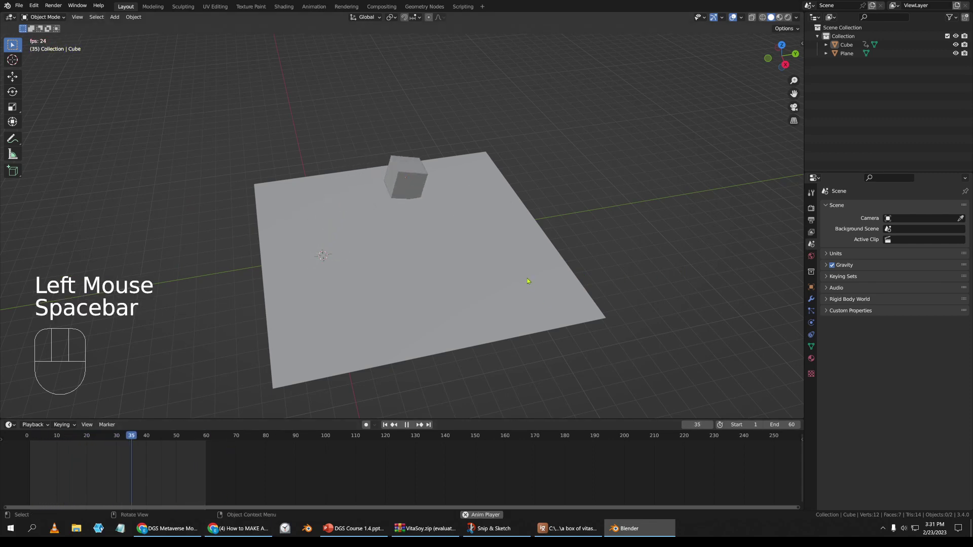
{"action": "key", "text": "space"}
- Add a camera and, from the top view, move it about 14.8 m along X and 5.7 m along Y, beside the plane
{"action": "key", "text": "shift+a"}
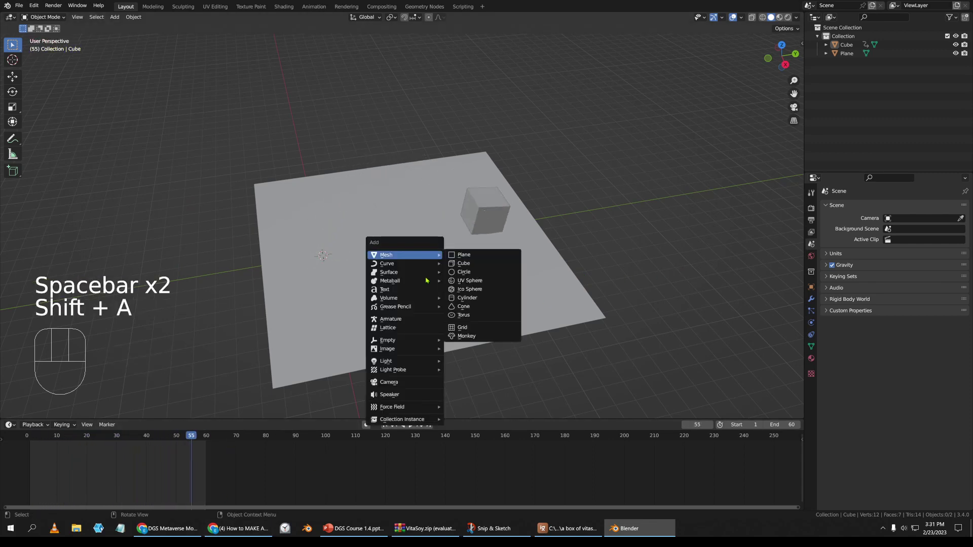
{"action": "left_click", "coordinate": [389, 382]}
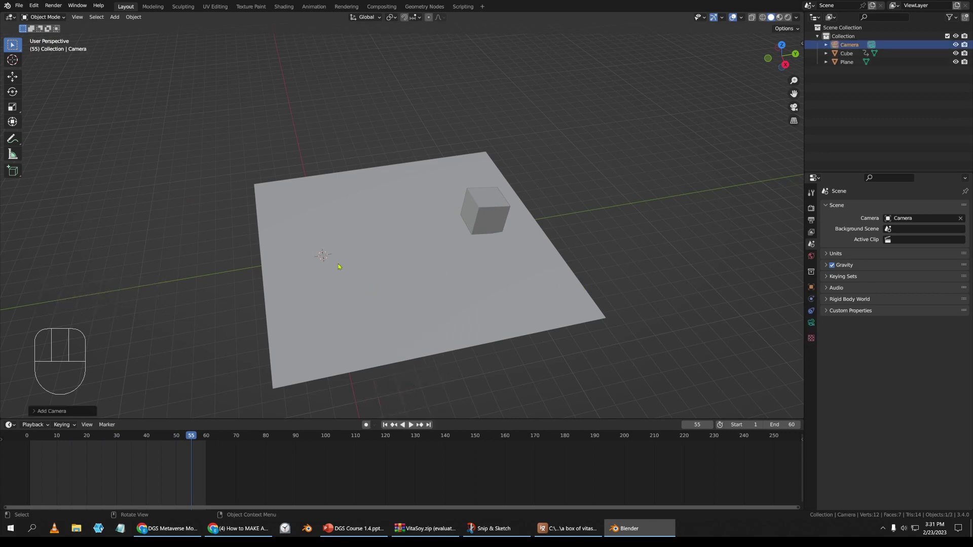
{"action": "key", "text": "KP_7"}
{"action": "key", "text": "g"}
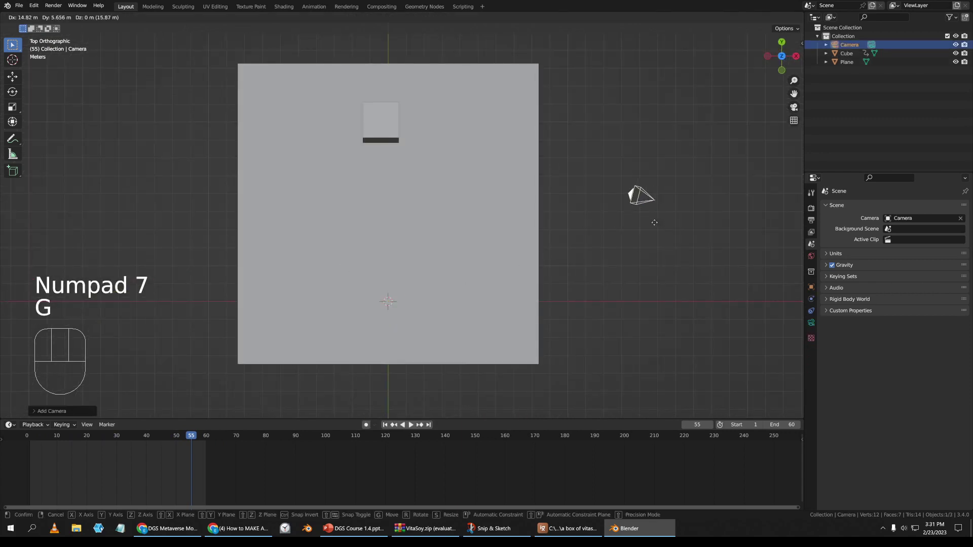
{"action": "left_click", "coordinate": [654, 222]}
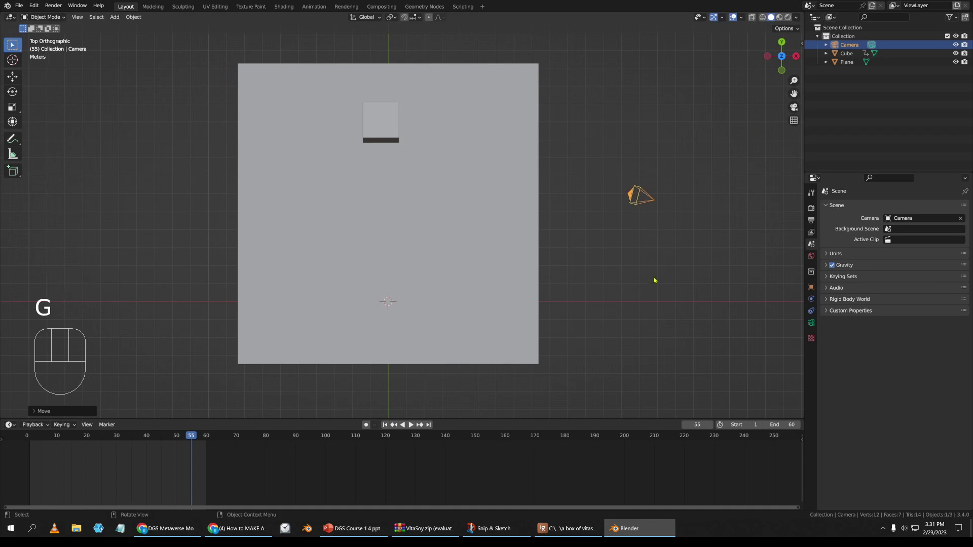
- Look through the camera and fly it up and back until its frame shows the cube and most of the plane from an angle
{"action": "key", "text": "KP_0"}
{"action": "key", "text": "shift"}
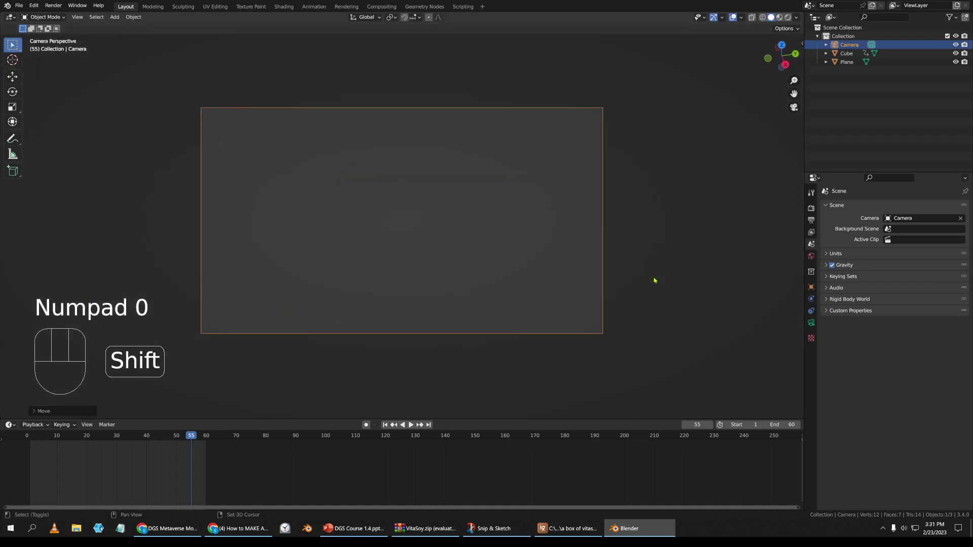
{"action": "key", "text": "shift+grave"}
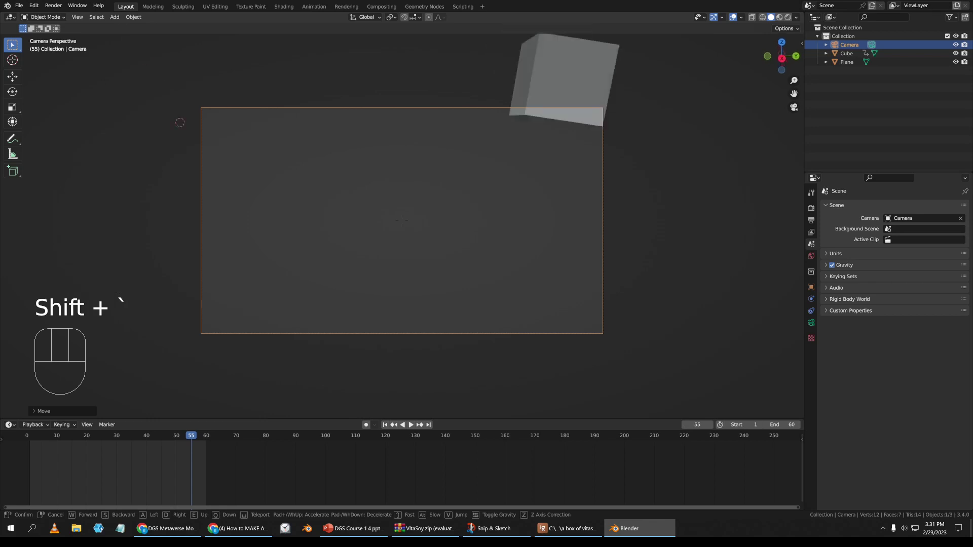
{"action": "key", "text": "e"}
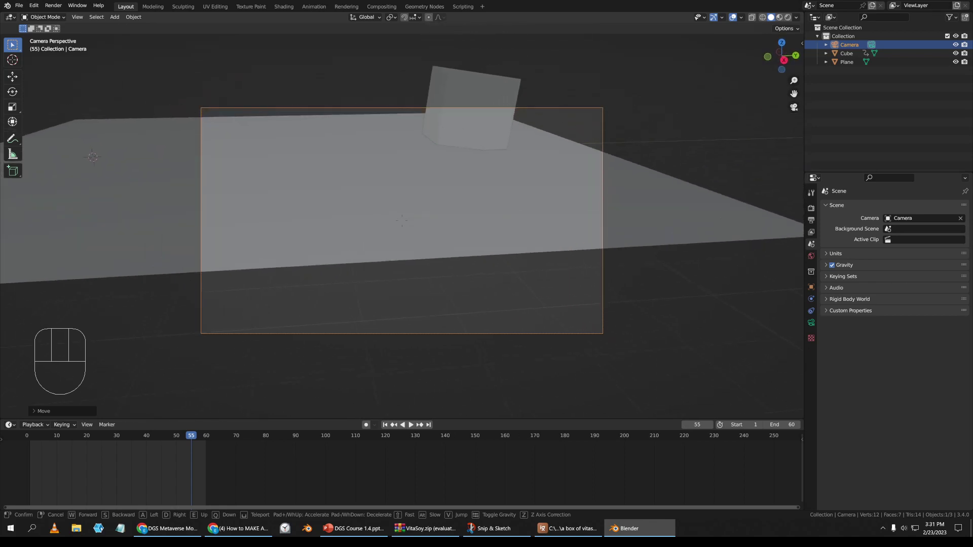
{"action": "key", "text": "s"}
{"action": "key", "text": "s"}
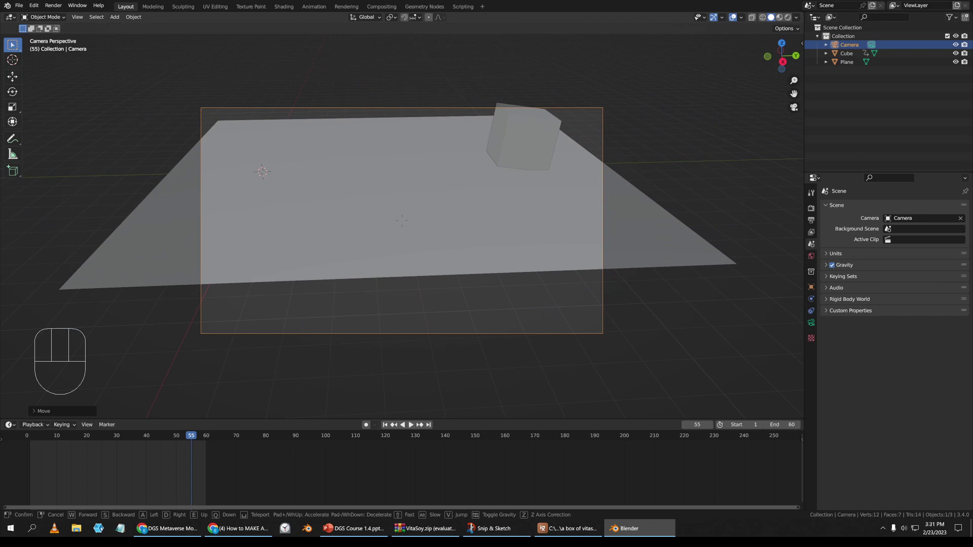
{"action": "key", "text": "q"}
{"action": "key", "text": "e"}
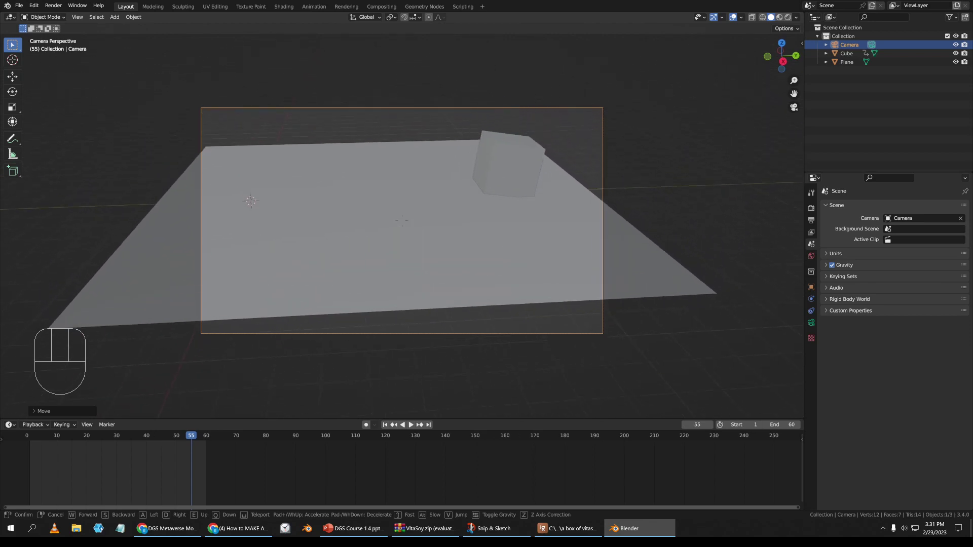
{"action": "key", "text": "q"}
{"action": "key", "text": "e"}
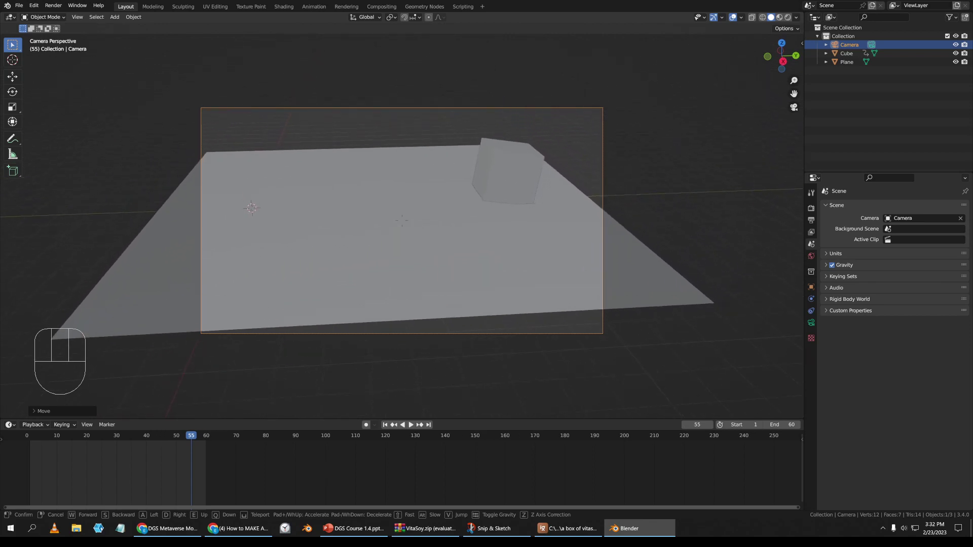
{"action": "key", "text": "s"}
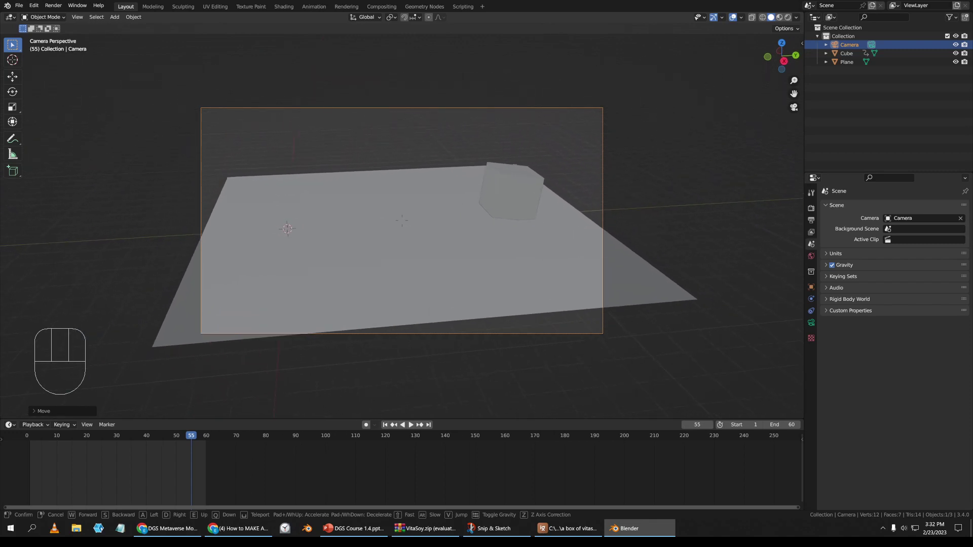
{"action": "key", "text": "q"}
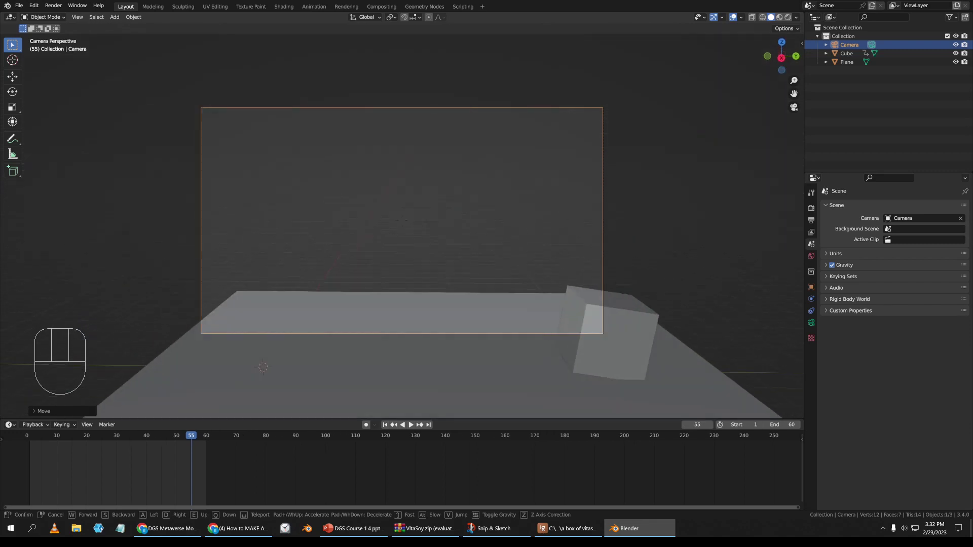
{"action": "key", "text": "w"}
{"action": "key", "text": "e"}
{"action": "key", "text": "s"}
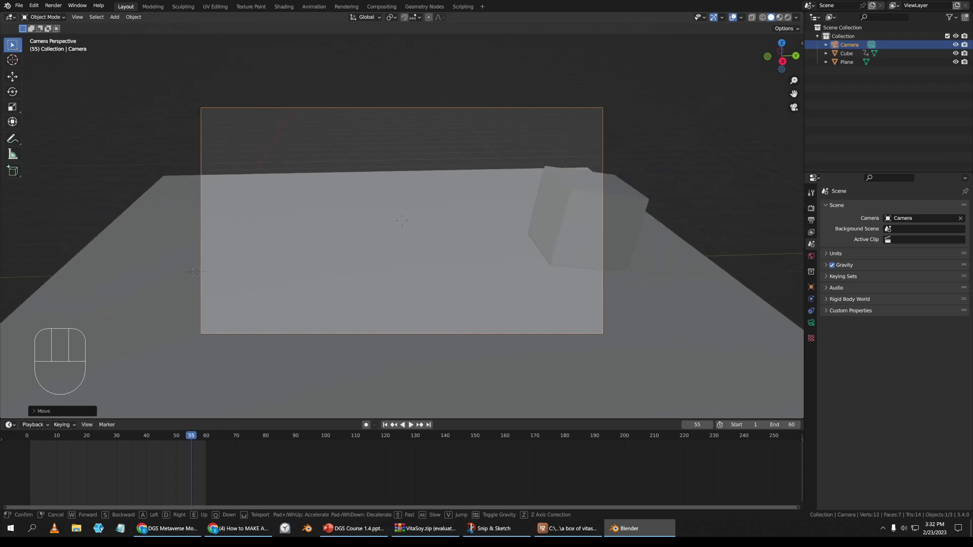
{"action": "key", "text": "q"}
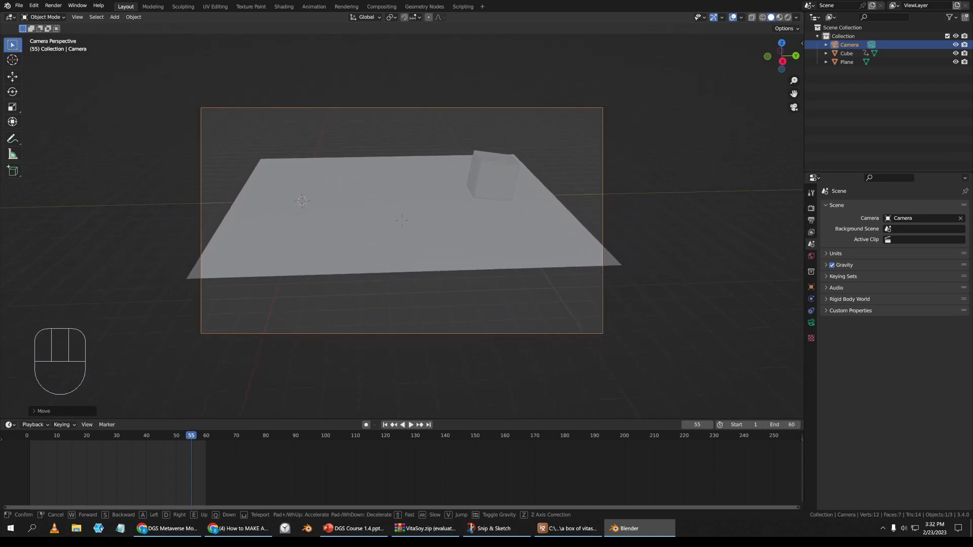
{"action": "key", "text": "e"}
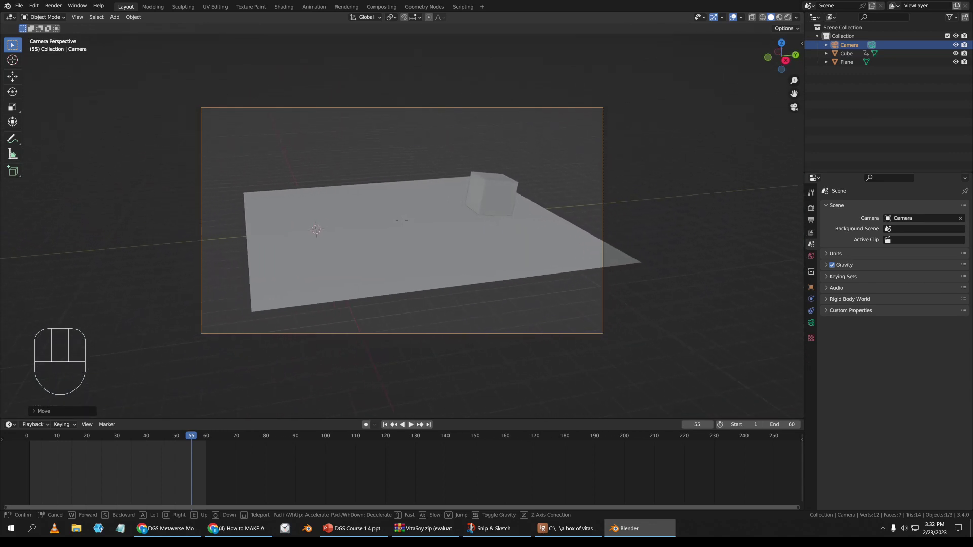
{"action": "left_click", "coordinate": [596, 289]}
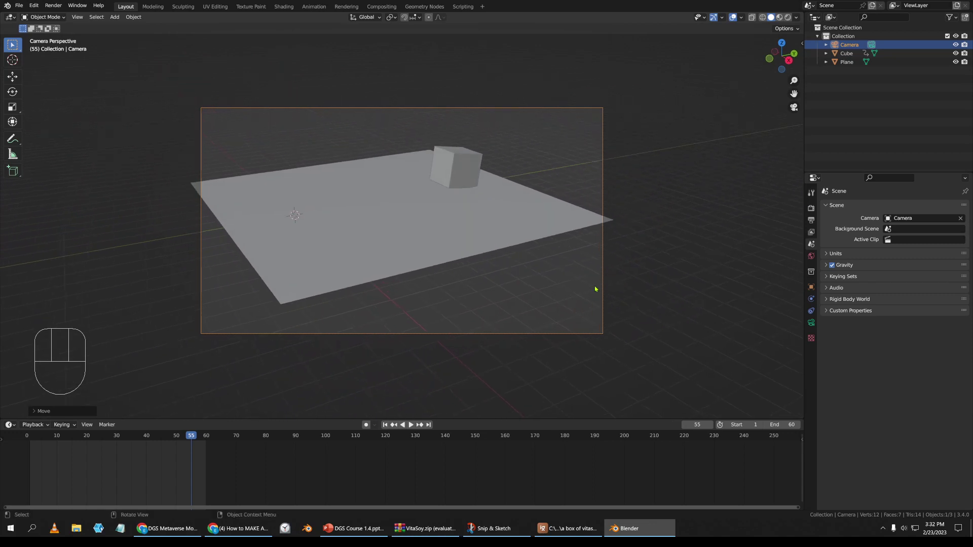
- Insert a Location & Rotation keyframe for the camera at frame 1
{"action": "left_click_drag", "start_coordinate": [195, 440], "coordinate": [32, 435]}
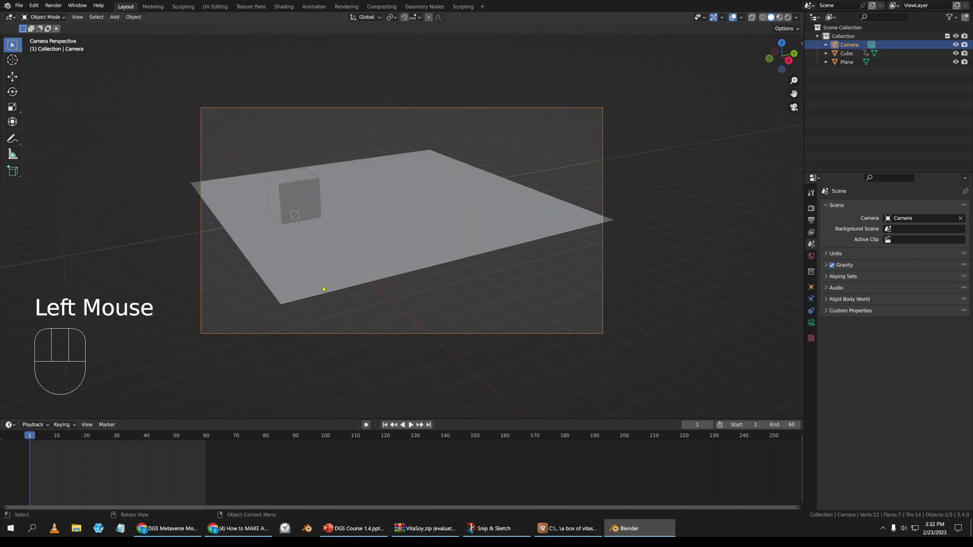
{"action": "left_click", "coordinate": [847, 47]}
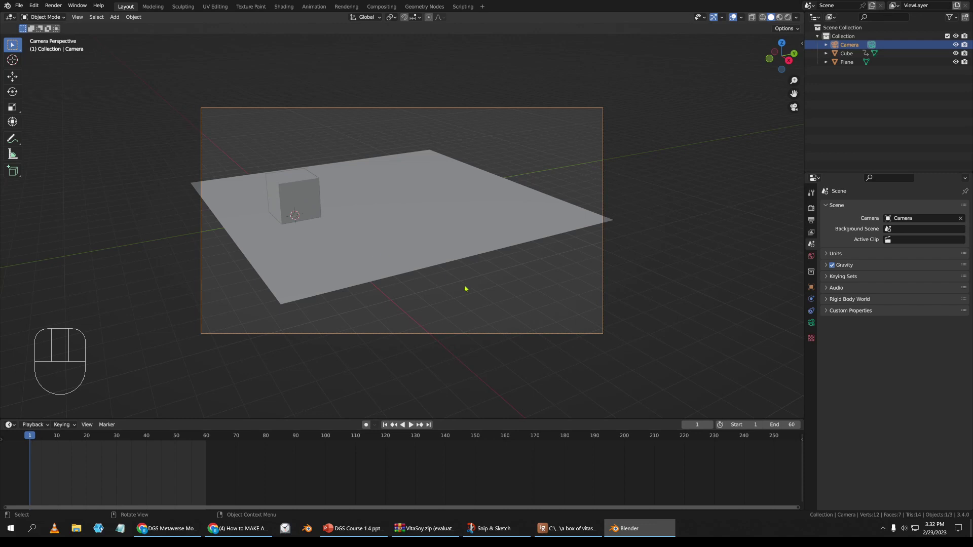
{"action": "key", "text": "i"}
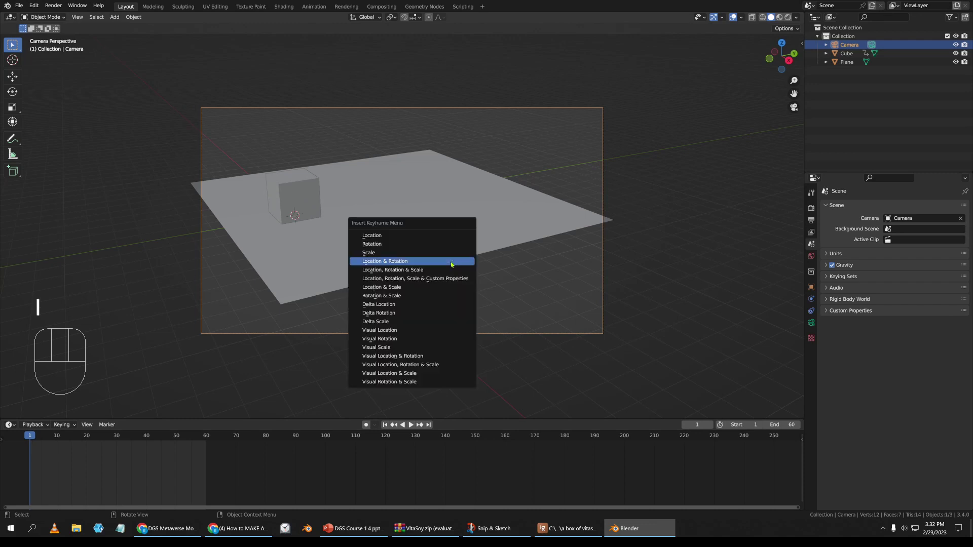
{"action": "left_click", "coordinate": [451, 263]}
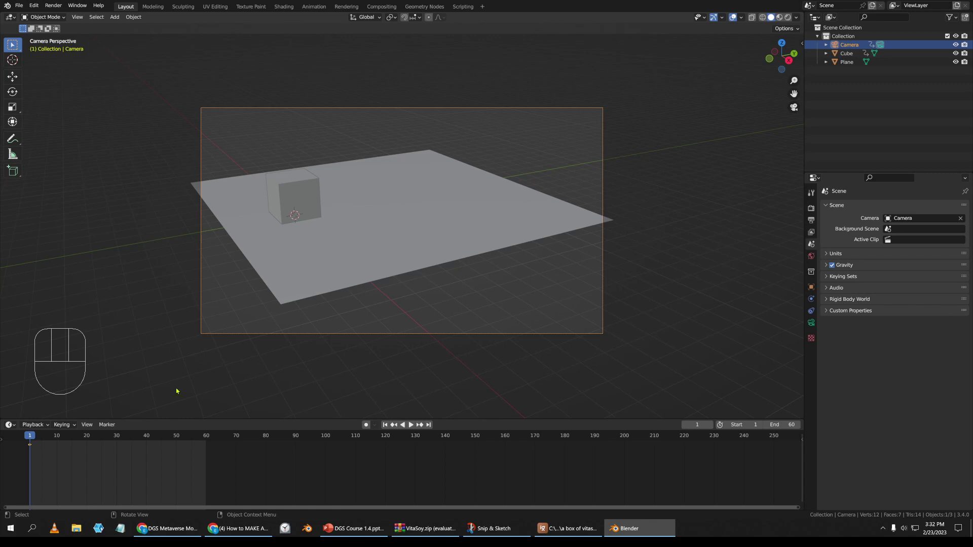
- At frame 60, fly the camera to the right around the plane and slightly down, keeping the cube in frame from the opposite angle
{"action": "left_click_drag", "start_coordinate": [28, 440], "coordinate": [205, 440]}
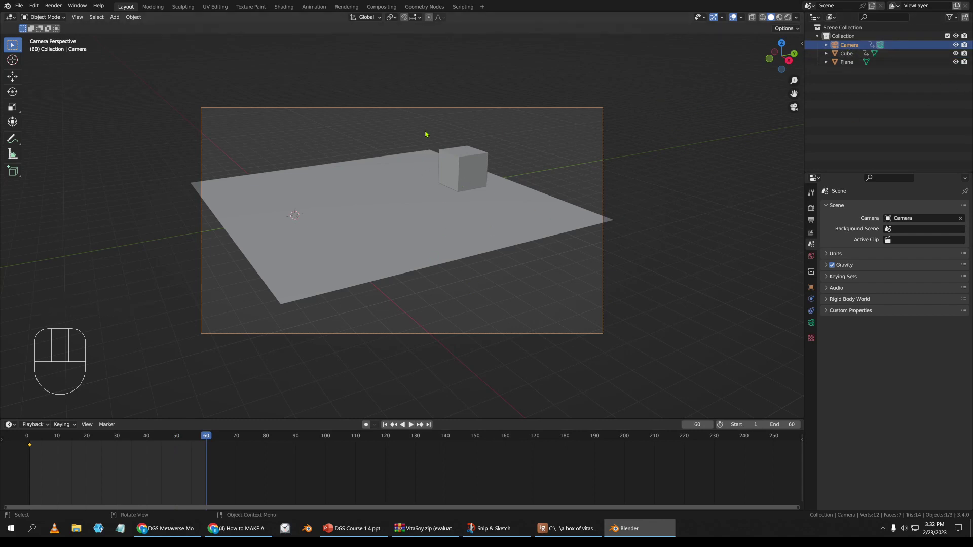
{"action": "key", "text": "shift+grave"}
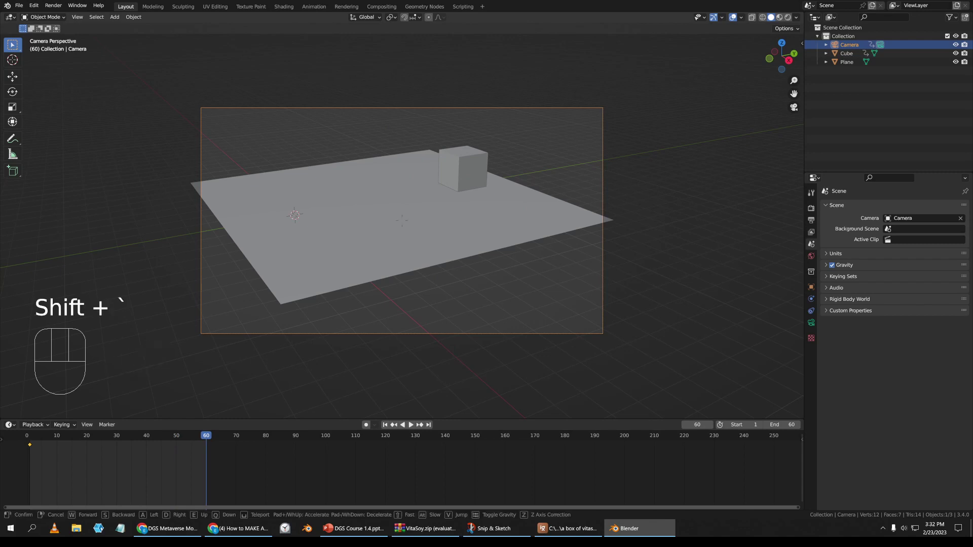
{"action": "key", "text": "d"}
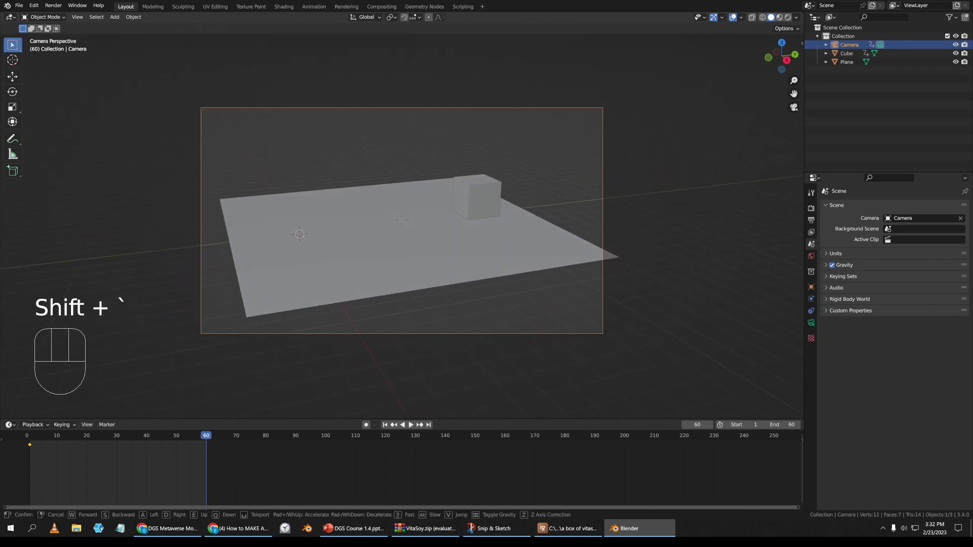
{"action": "key", "text": "d"}
{"action": "key", "text": "d"}
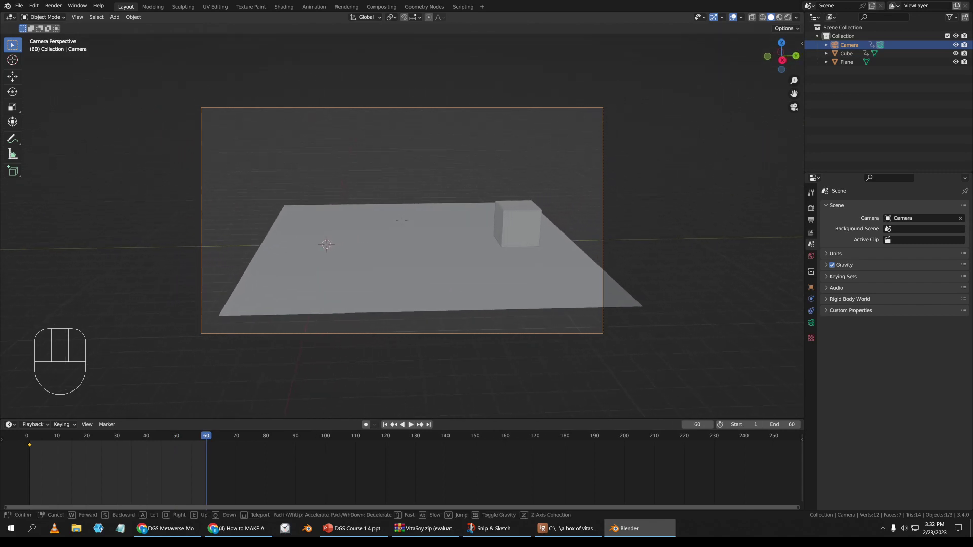
{"action": "key", "text": "d"}
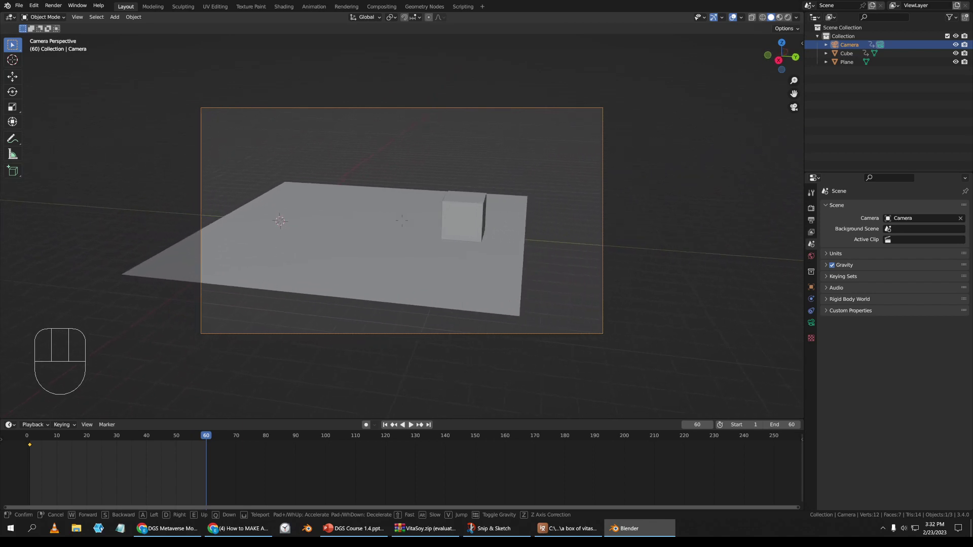
{"action": "key", "text": "d"}
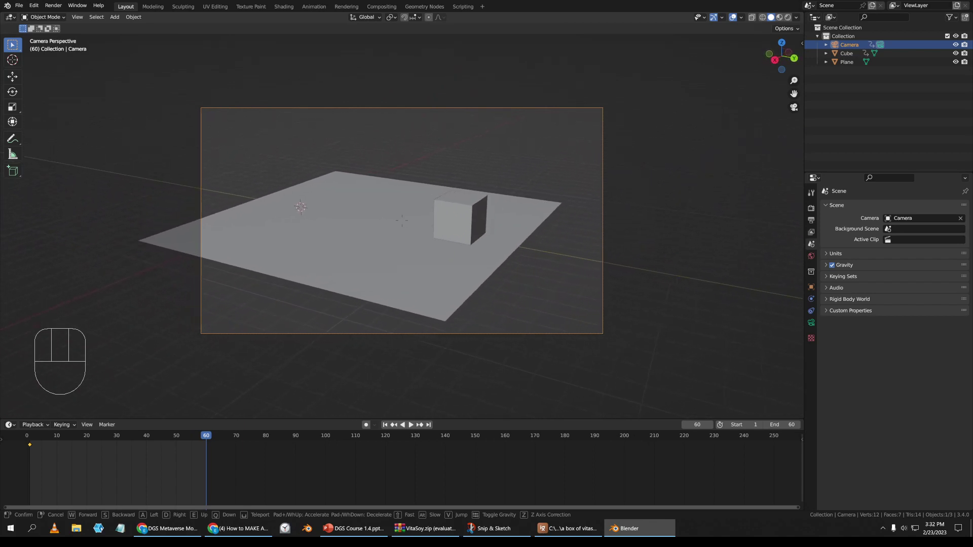
{"action": "key", "text": "q"}
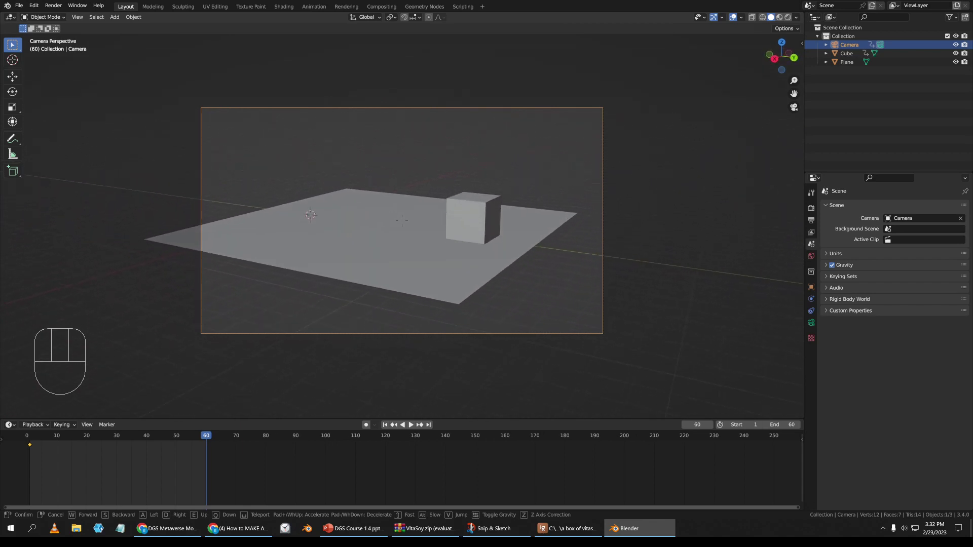
{"action": "left_click", "coordinate": [521, 252]}
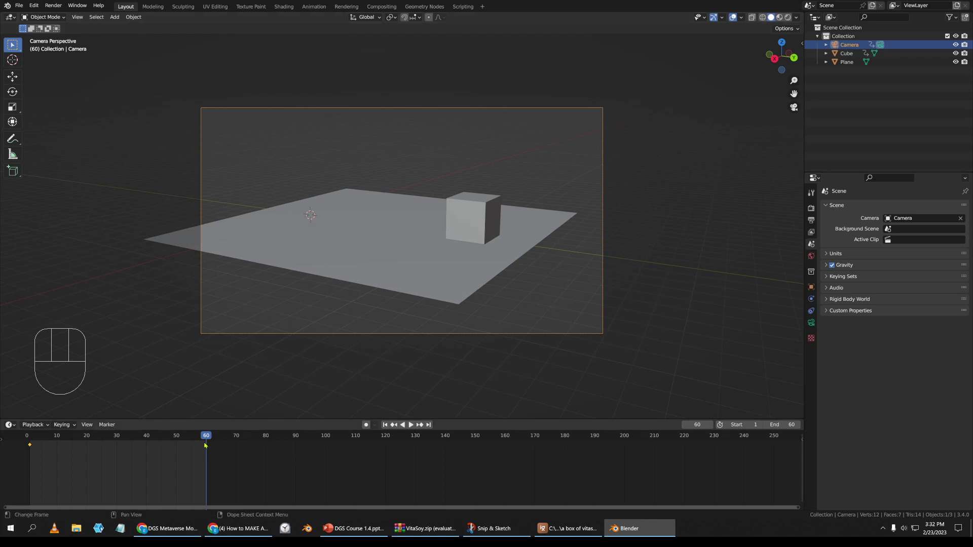
- Insert a Location & Rotation keyframe for the camera at frame 60 and play back the camera animation
{"action": "key", "text": "i"}
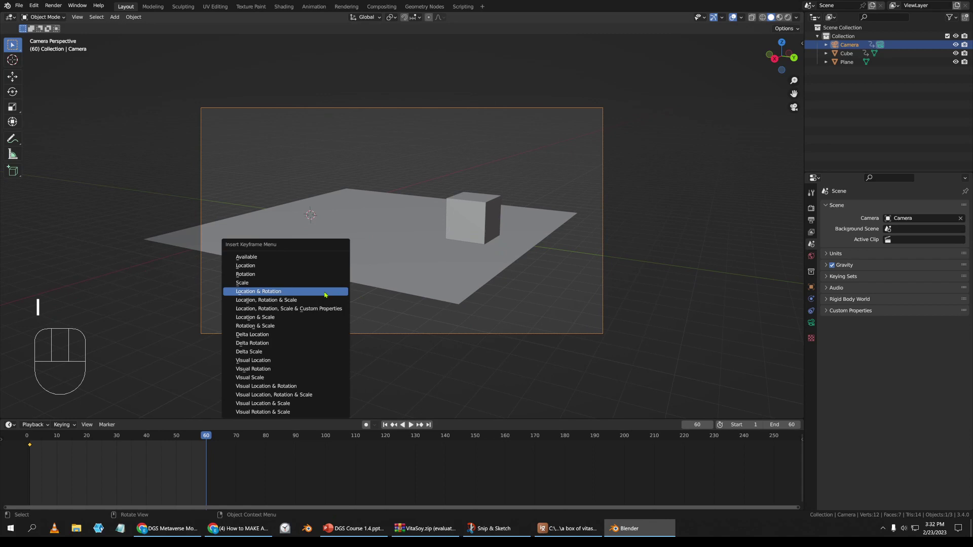
{"action": "left_click", "coordinate": [324, 293]}
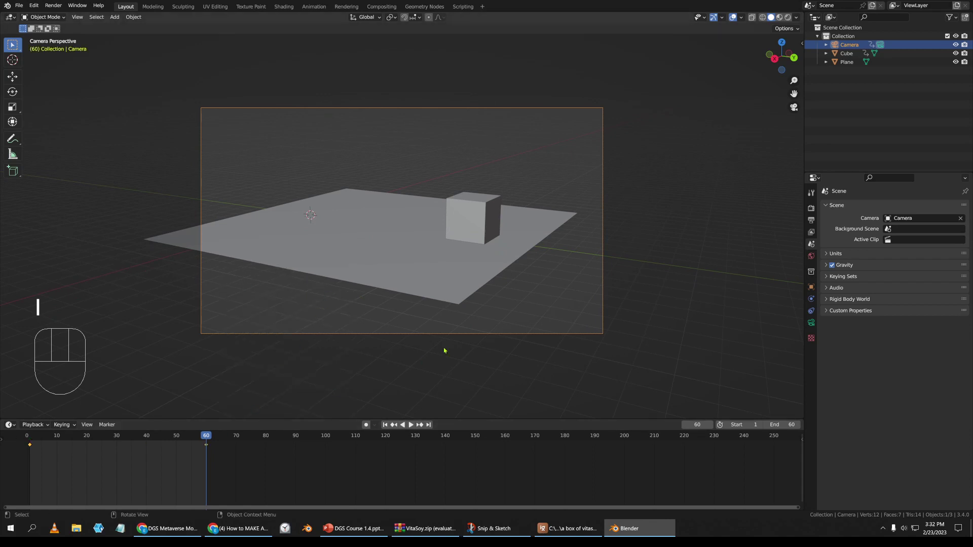
{"action": "key", "text": "space"}
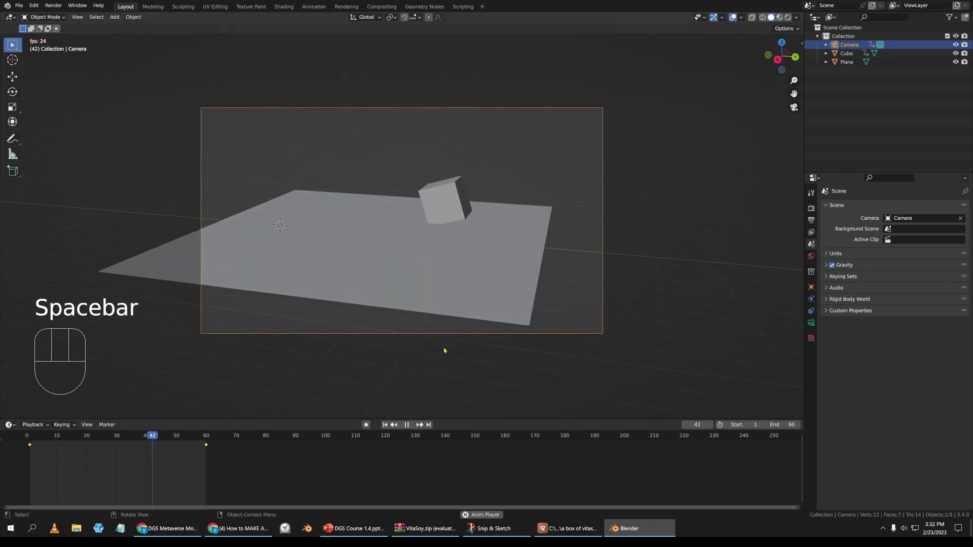